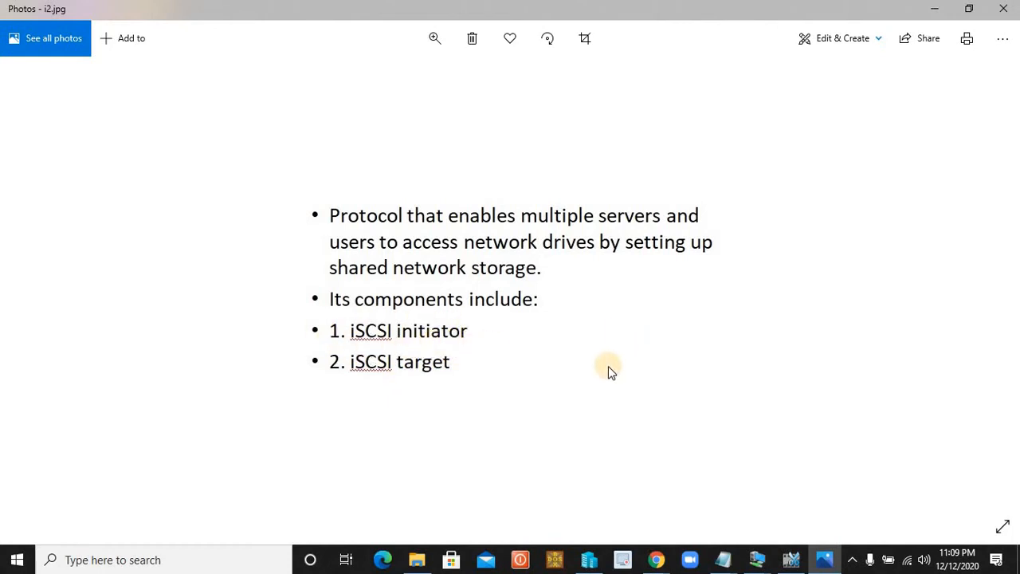
Switch to the Windows Server 2019 virtual machine and open Server Manager.
{"action": "left_click", "coordinate": [755, 558]}
{"action": "left_click", "coordinate": [691, 495]}
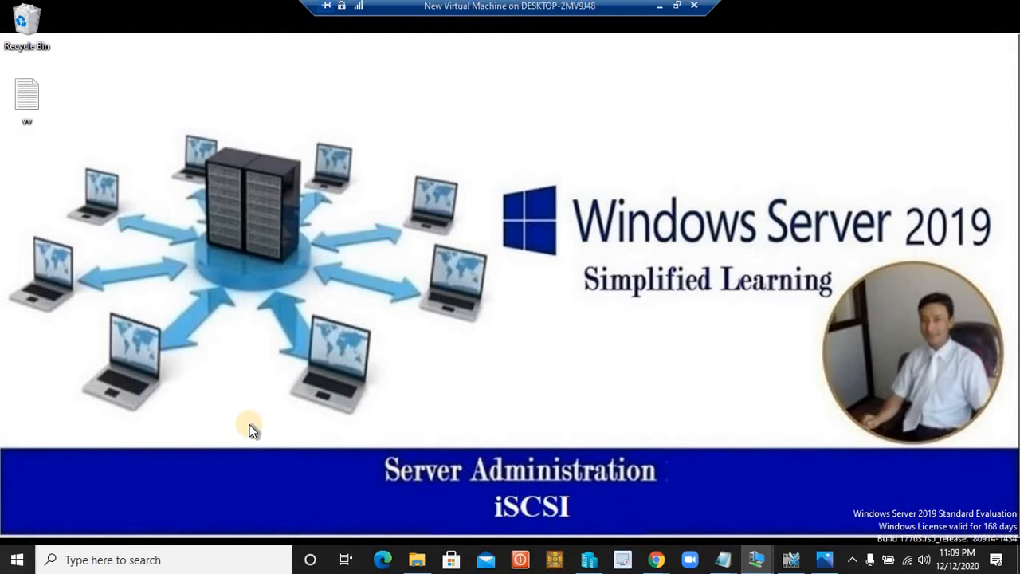
{"action": "key", "text": "super"}
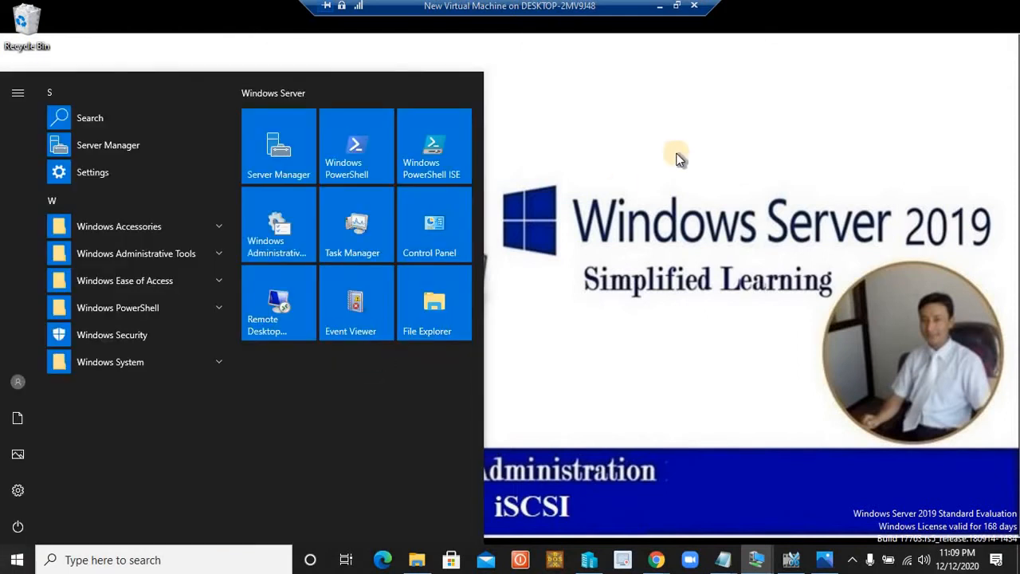
{"action": "left_click", "coordinate": [622, 189]}
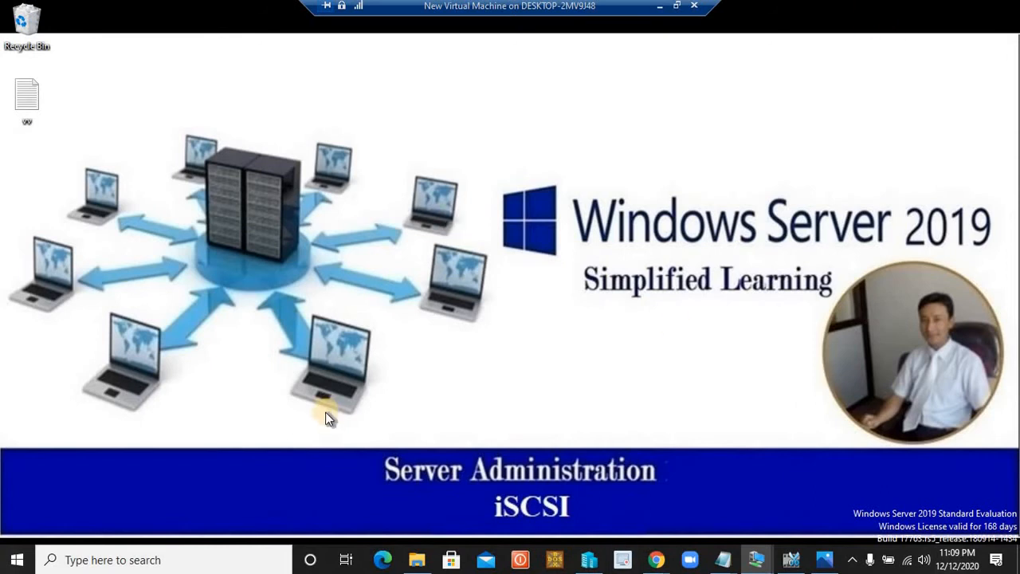
{"action": "left_click", "coordinate": [41, 542]}
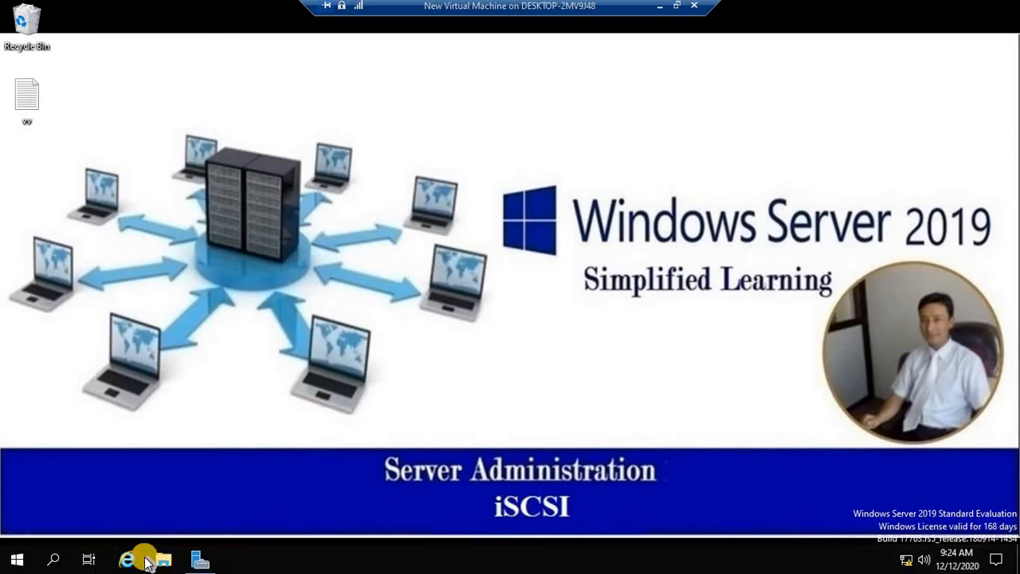
{"action": "left_click", "coordinate": [199, 560]}
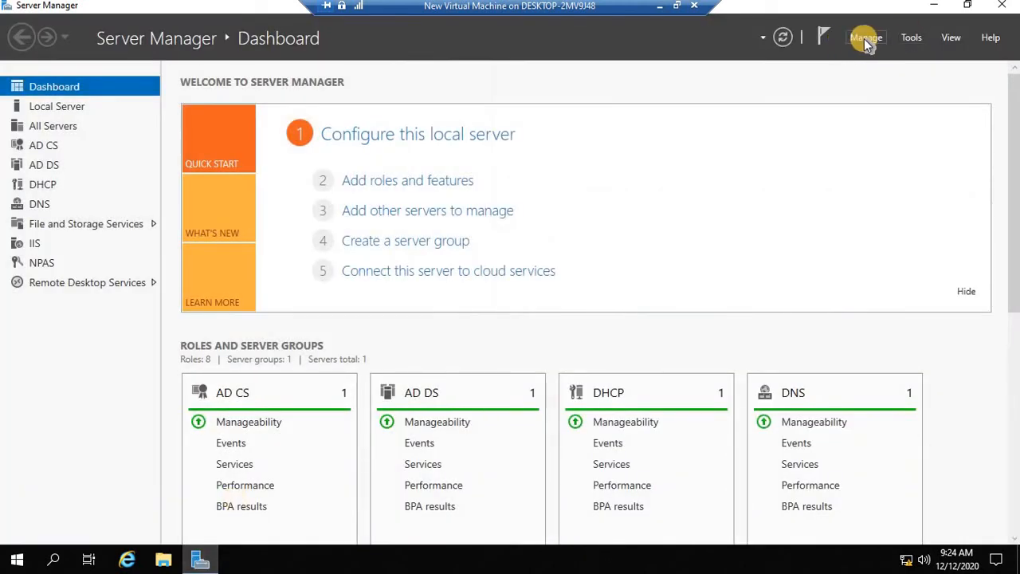
Start adding roles and features with a role-based or feature-based installation on dc.viatech.com, continuing to the server roles.
{"action": "left_click", "coordinate": [865, 38]}
{"action": "left_click", "coordinate": [876, 59]}
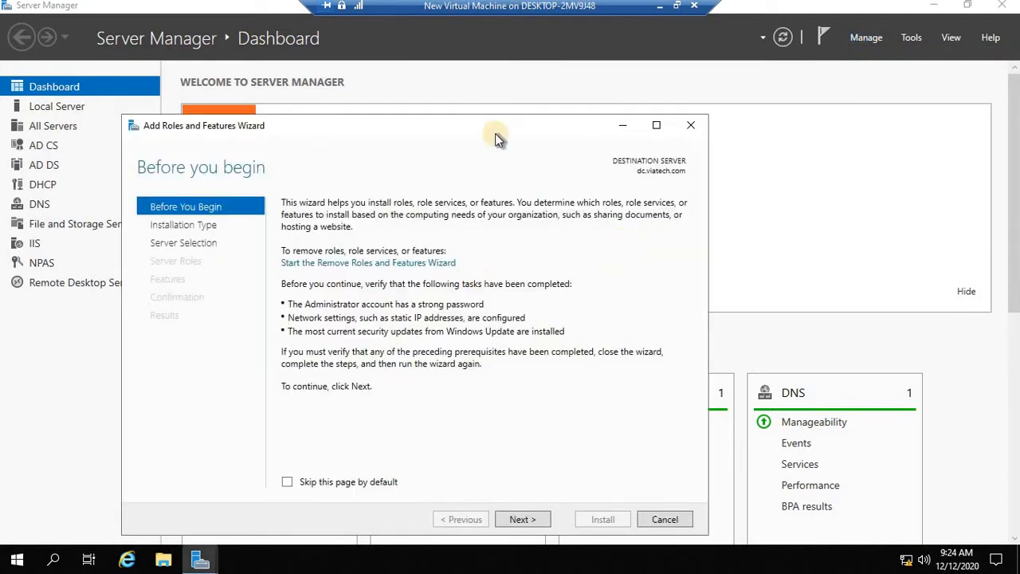
{"action": "left_click_drag", "start_coordinate": [515, 129], "coordinate": [539, 58]}
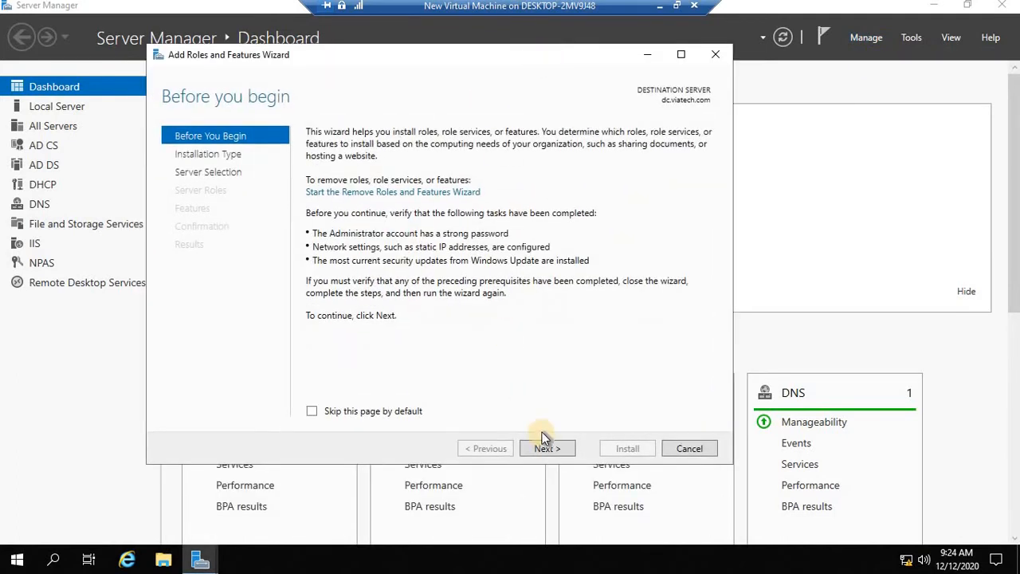
{"action": "left_click", "coordinate": [548, 449]}
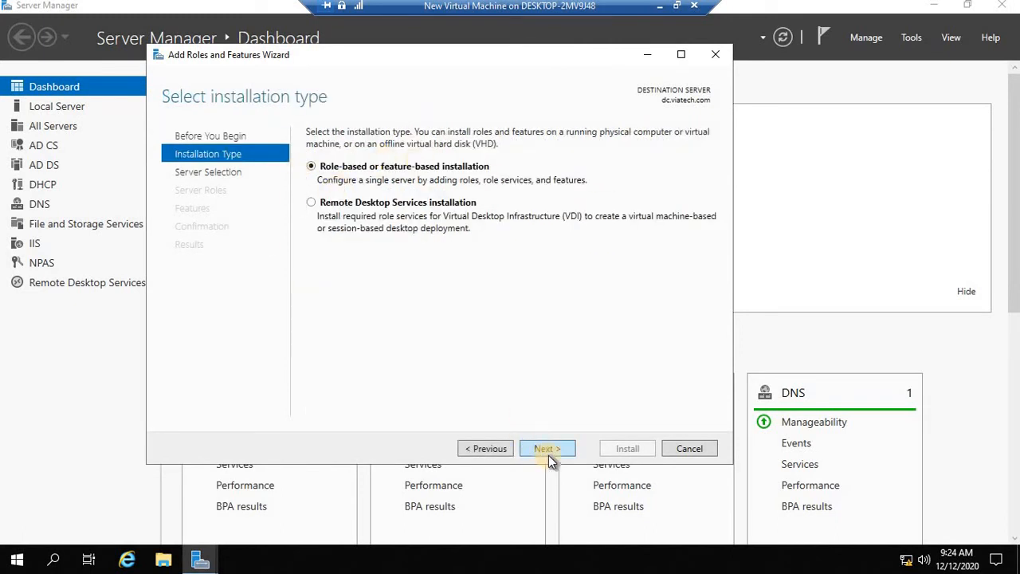
{"action": "left_click", "coordinate": [547, 449]}
{"action": "left_click", "coordinate": [548, 449]}
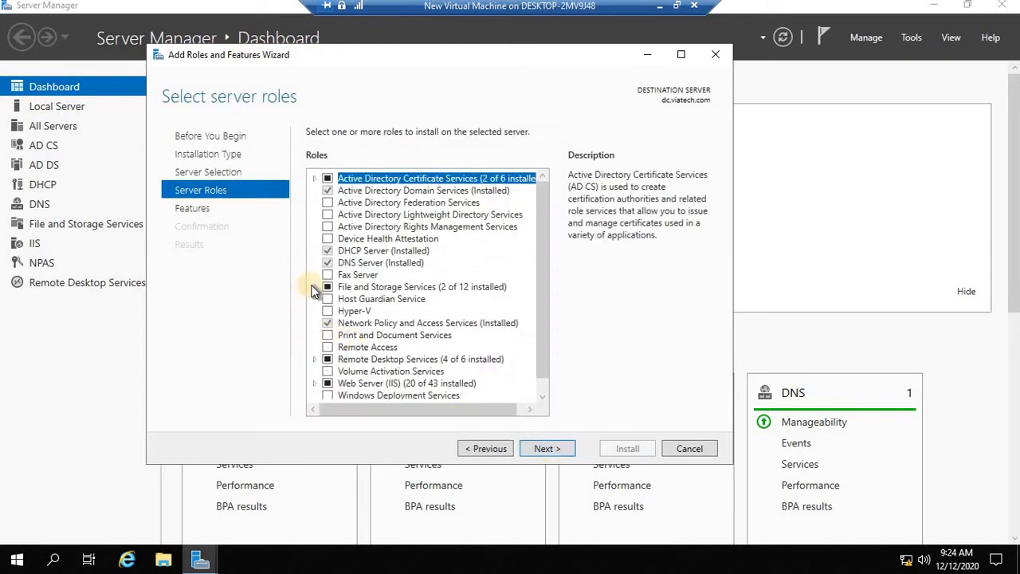
Select the iSCSI Target Server role service within File and iSCSI Services.
{"action": "left_click", "coordinate": [317, 289]}
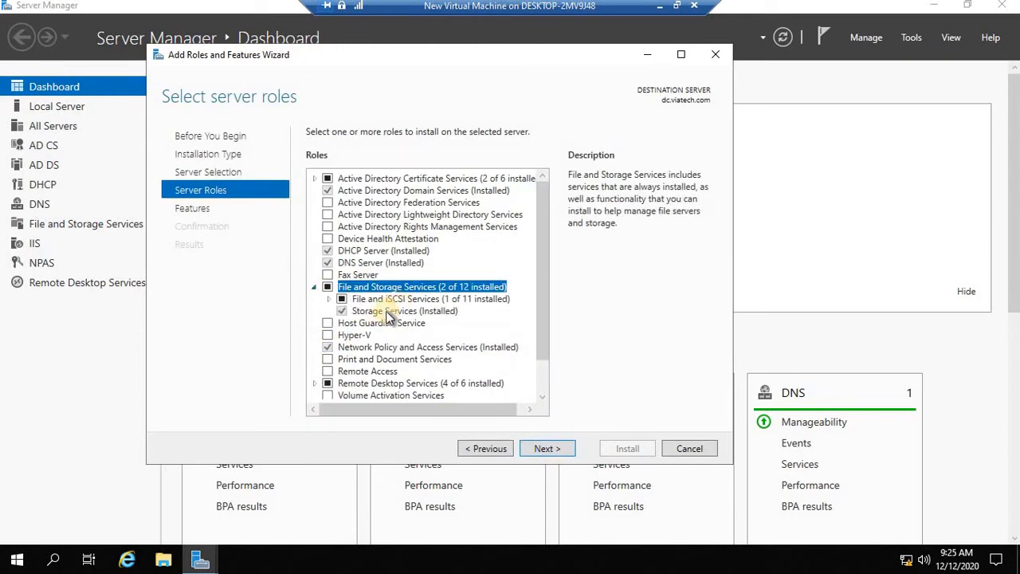
{"action": "left_click", "coordinate": [328, 298]}
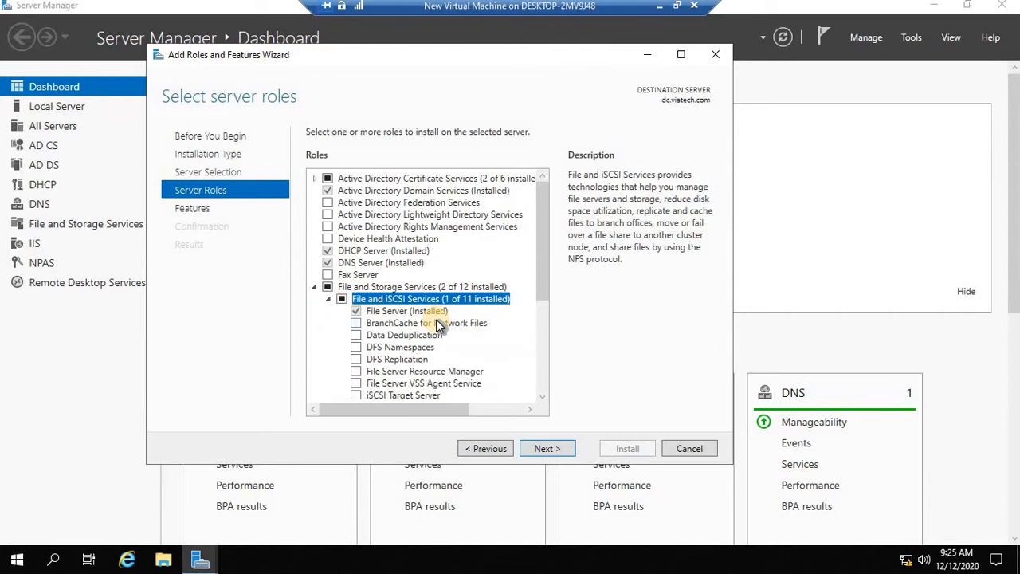
{"action": "scroll", "coordinate": [398, 386], "scroll_direction": "down", "scroll_amount": 1}
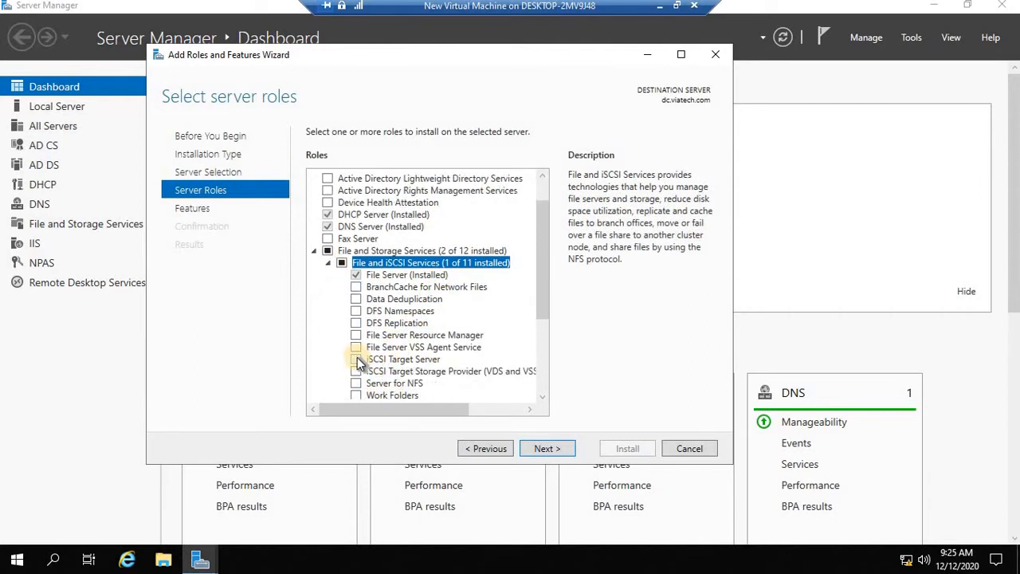
{"action": "left_click", "coordinate": [357, 358]}
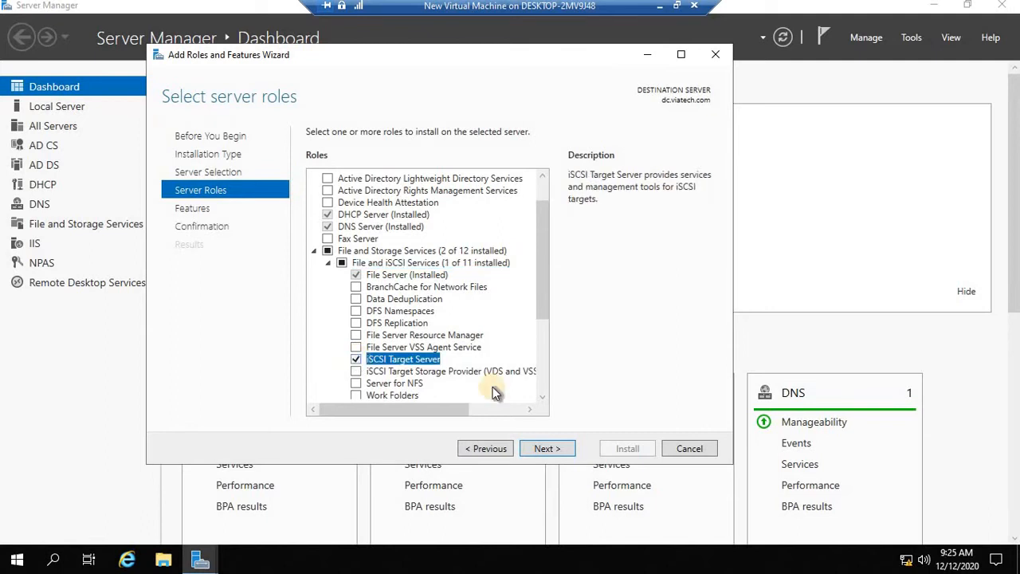
Install the selected role service without additional features and close the wizard once installation completes.
{"action": "left_click", "coordinate": [548, 449]}
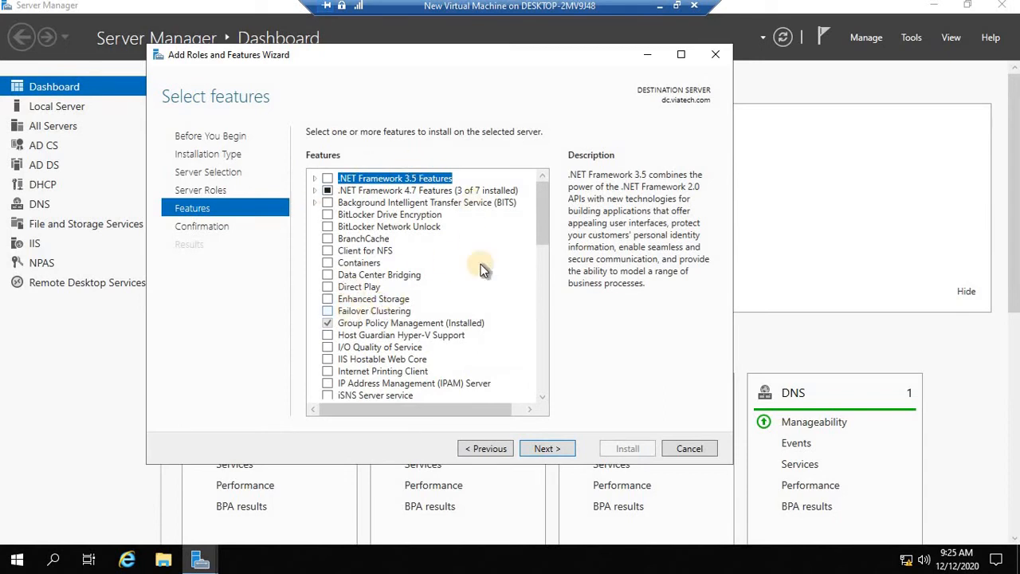
{"action": "left_click", "coordinate": [546, 449]}
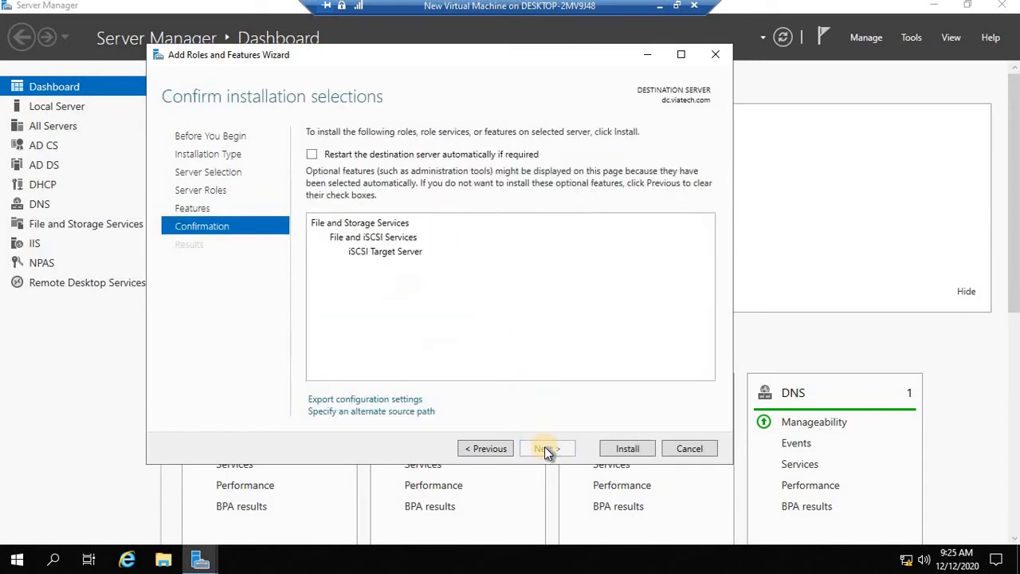
{"action": "left_click", "coordinate": [621, 452]}
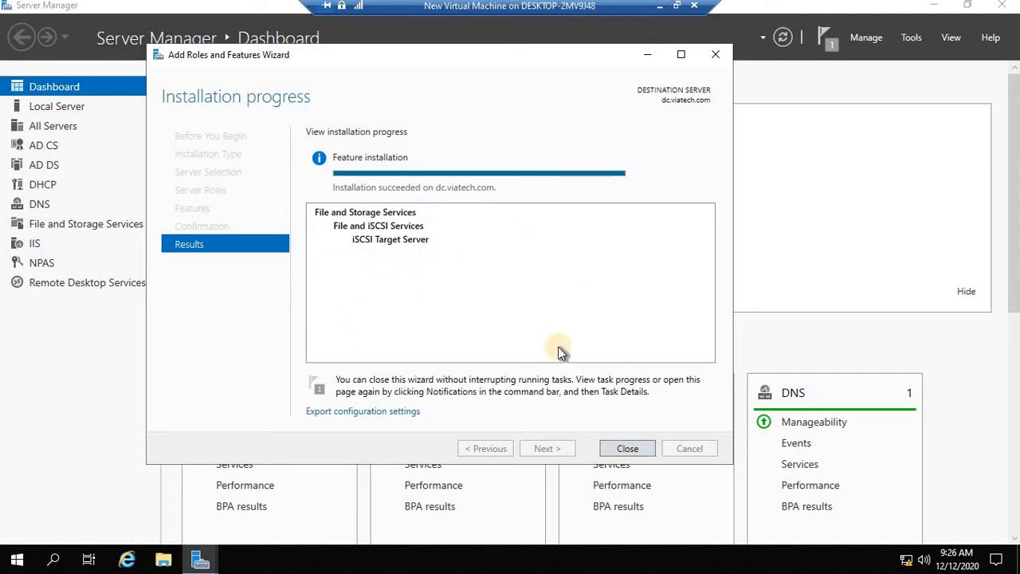
{"action": "left_click", "coordinate": [627, 449]}
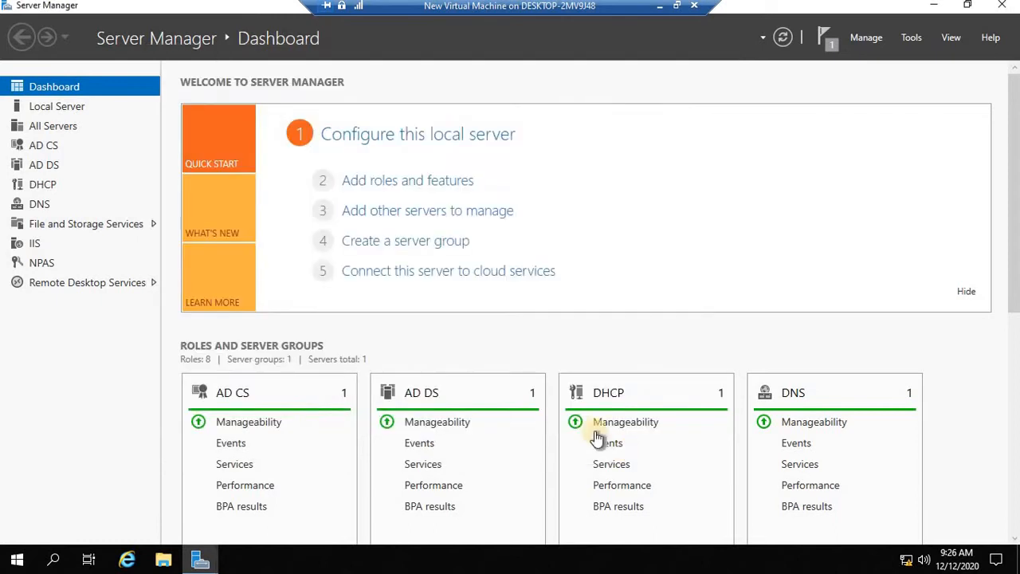
Show the iSCSI page of File and Storage Services.
{"action": "left_click", "coordinate": [84, 225]}
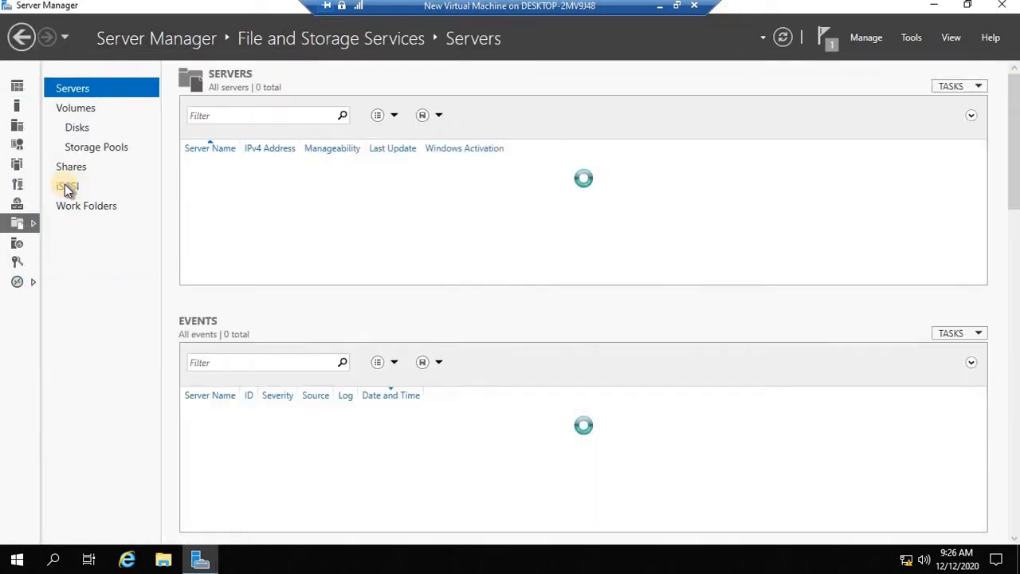
{"action": "left_click", "coordinate": [67, 187]}
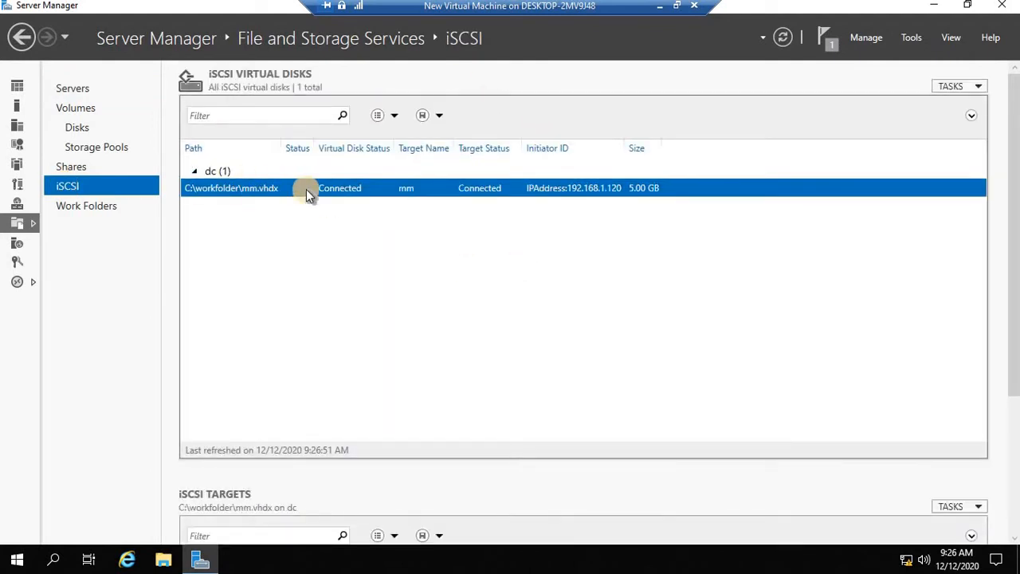
Try to remove the iSCSI virtual disk C:\workfolder\mm.vhdx without deleting its disk file.
{"action": "right_click", "coordinate": [306, 189]}
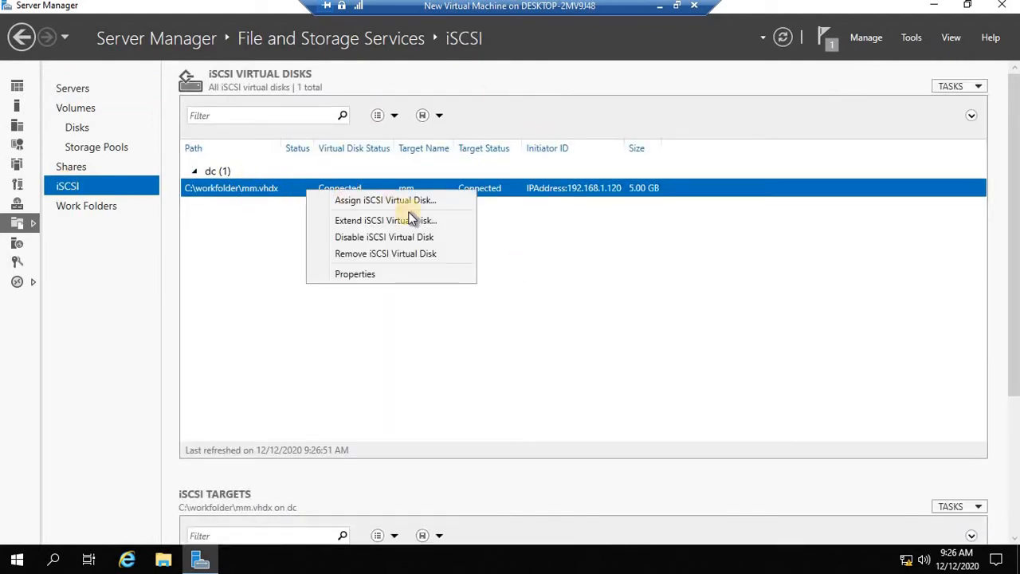
{"action": "left_click", "coordinate": [388, 255]}
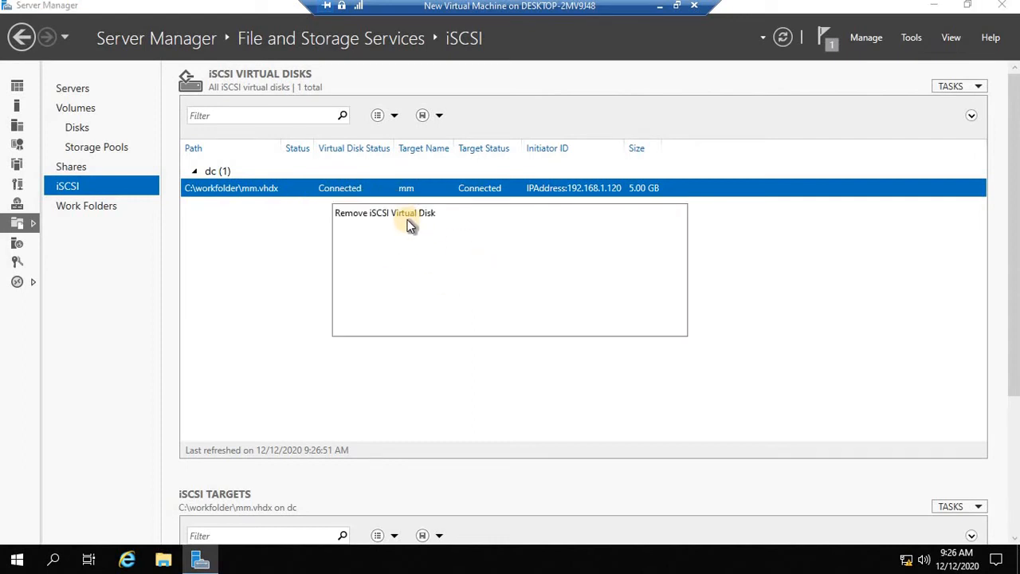
{"action": "left_click", "coordinate": [588, 320]}
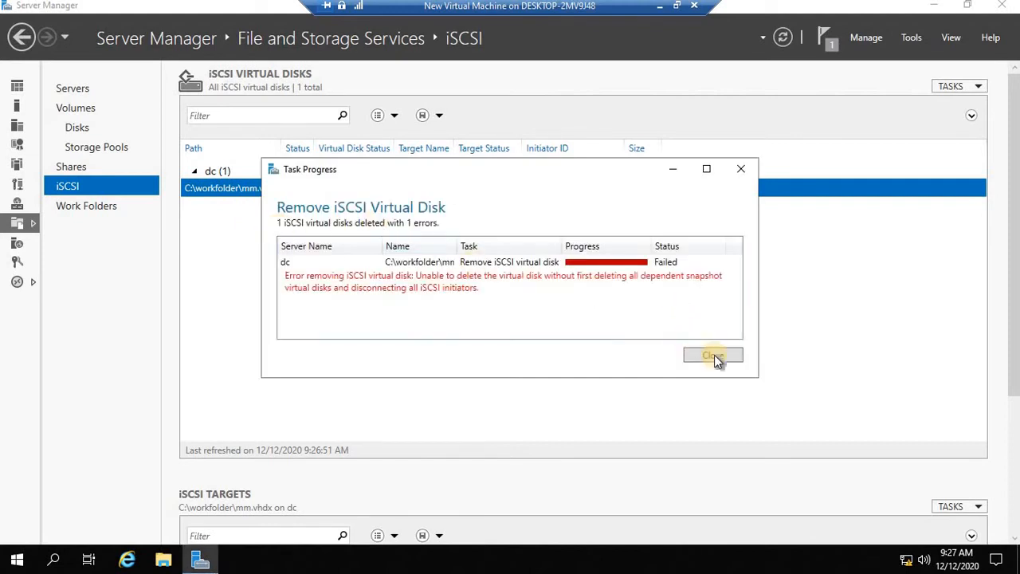
{"action": "left_click", "coordinate": [711, 355]}
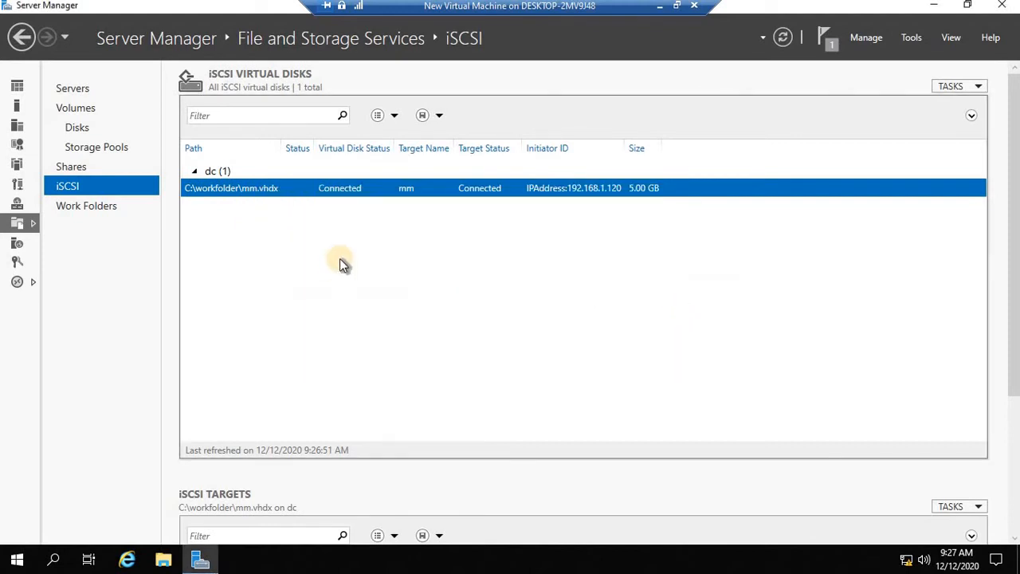
Disable the iSCSI virtual disk C:\workfolder\mm.vhdx.
{"action": "right_click", "coordinate": [301, 192]}
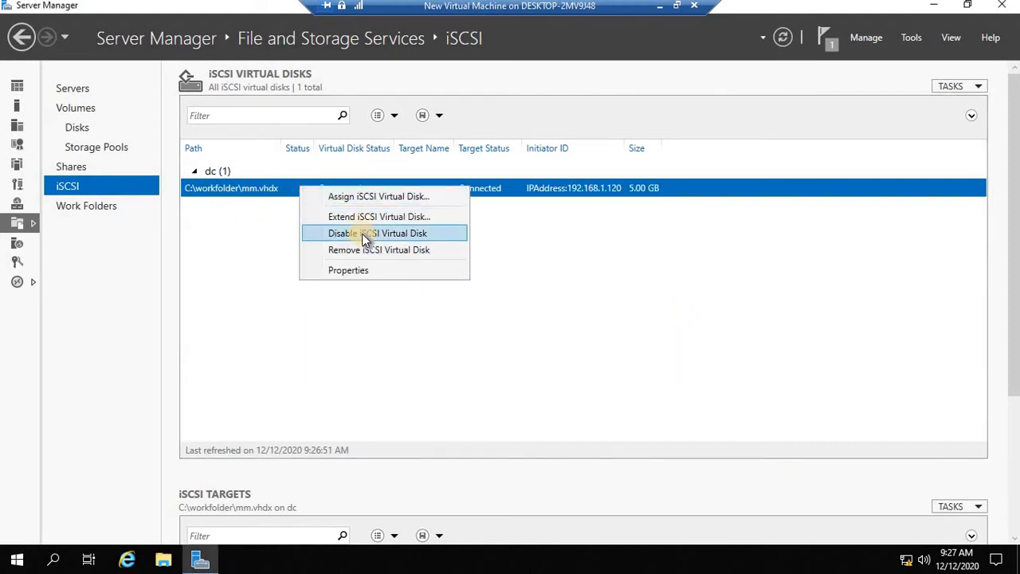
{"action": "left_click", "coordinate": [366, 233]}
{"action": "left_click", "coordinate": [562, 330]}
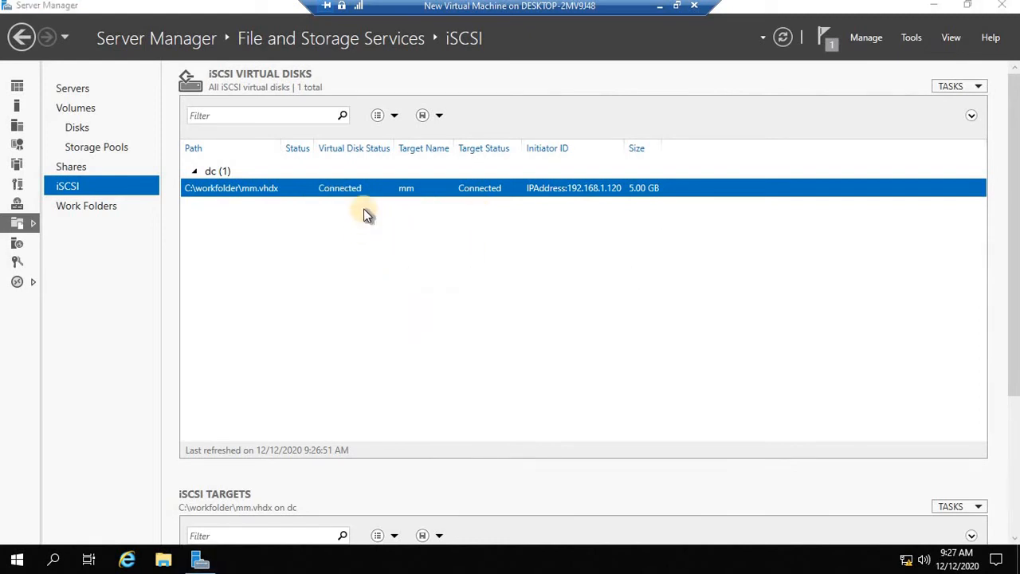
Remove the disabled iSCSI virtual disk mm.vhdx and also delete its virtual disk file from the disk.
{"action": "right_click", "coordinate": [336, 189]}
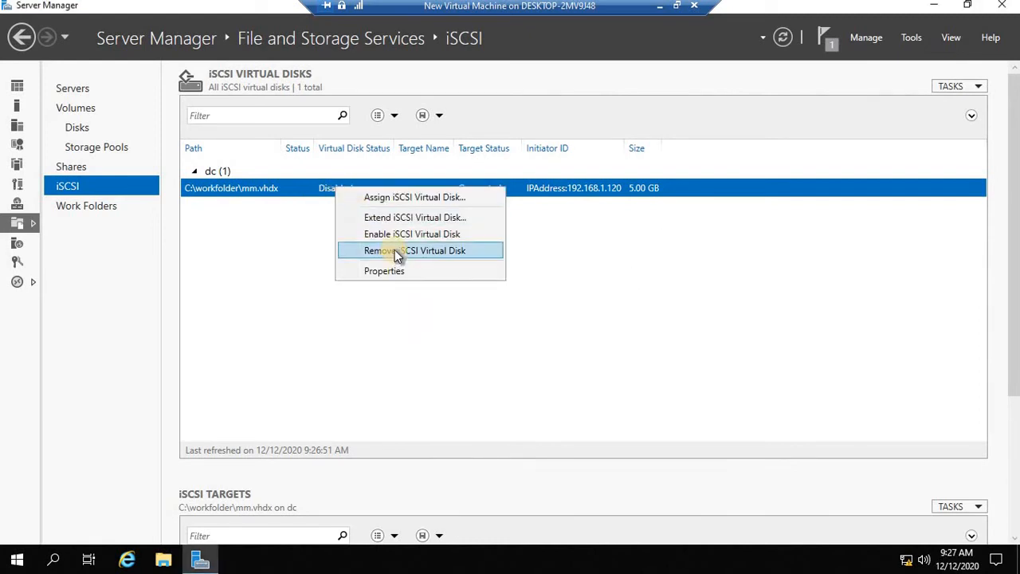
{"action": "left_click", "coordinate": [396, 250]}
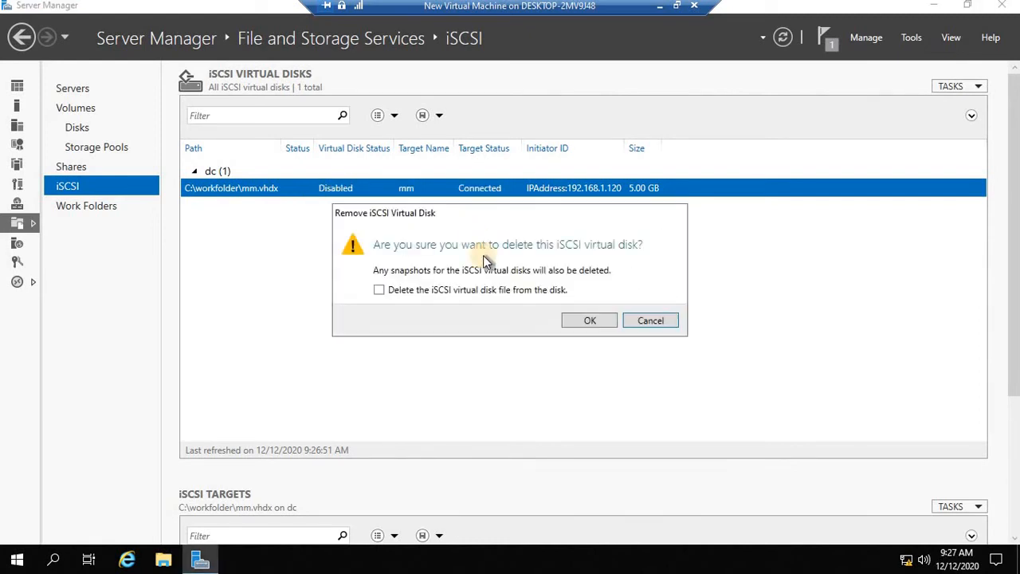
{"action": "left_click", "coordinate": [379, 290]}
{"action": "left_click", "coordinate": [586, 320]}
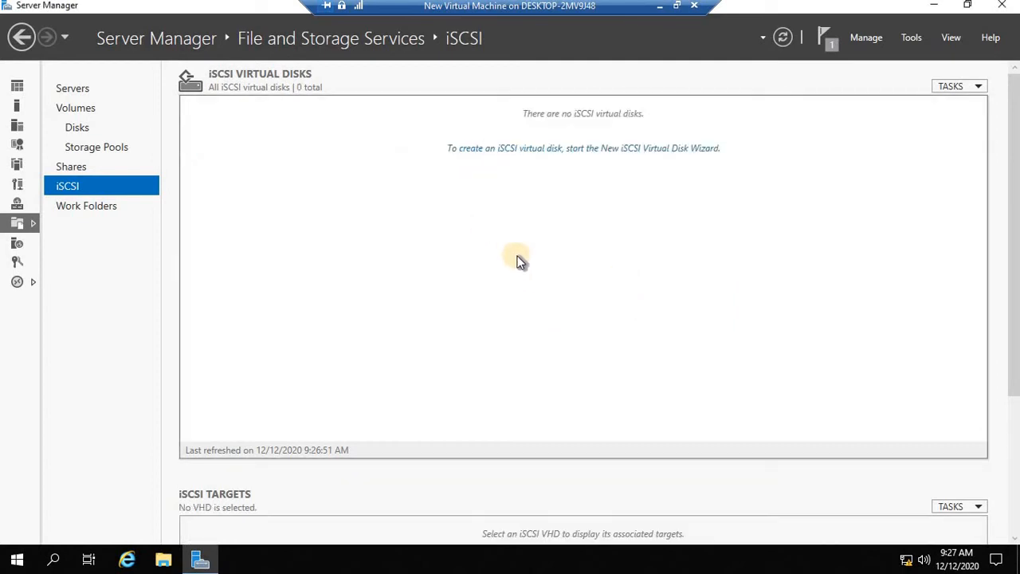
Refresh the iSCSI page and start the New iSCSI Virtual Disk Wizard.
{"action": "left_click", "coordinate": [866, 39]}
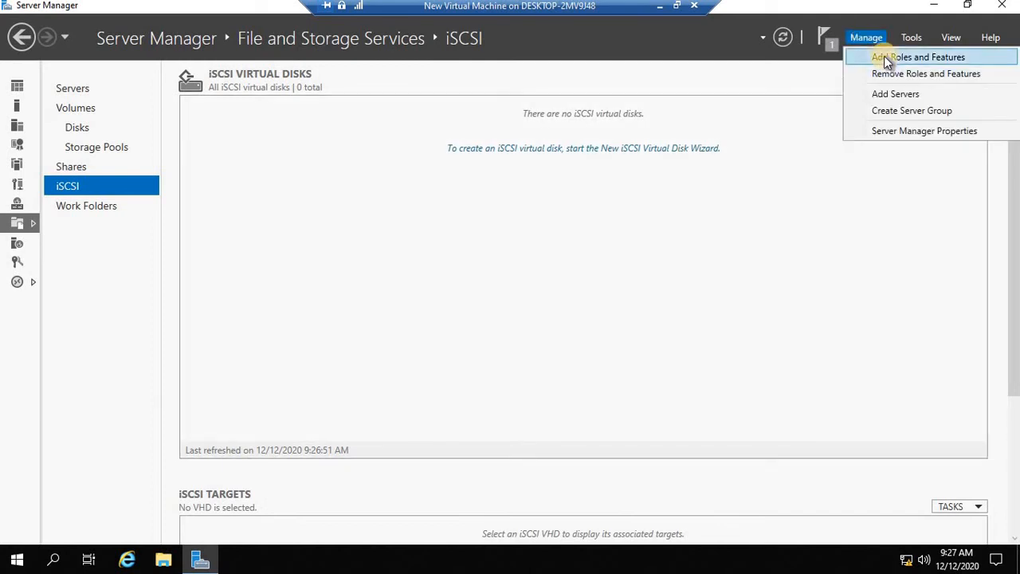
{"action": "left_click", "coordinate": [542, 240]}
{"action": "left_click", "coordinate": [787, 36]}
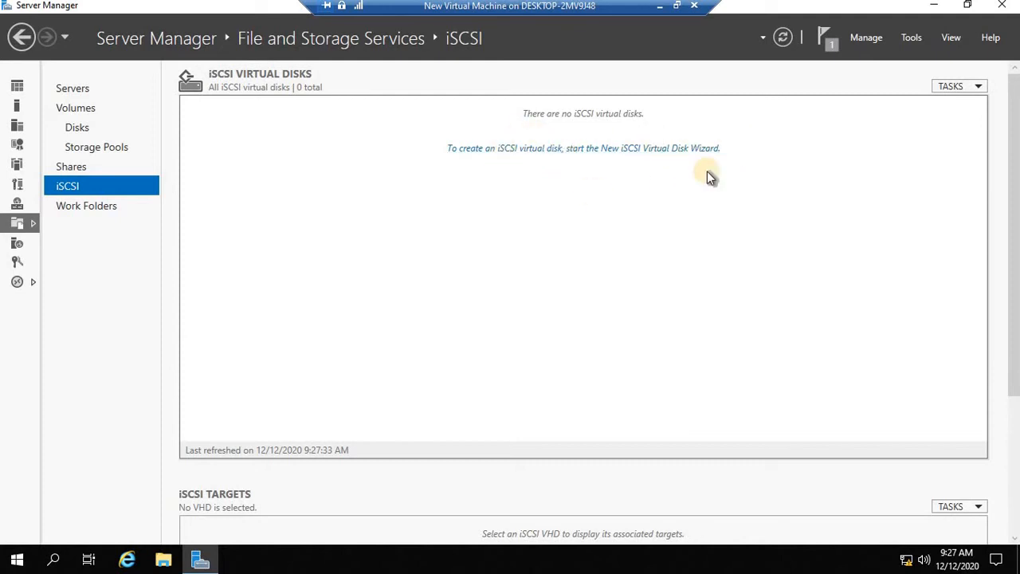
{"action": "left_click", "coordinate": [517, 153]}
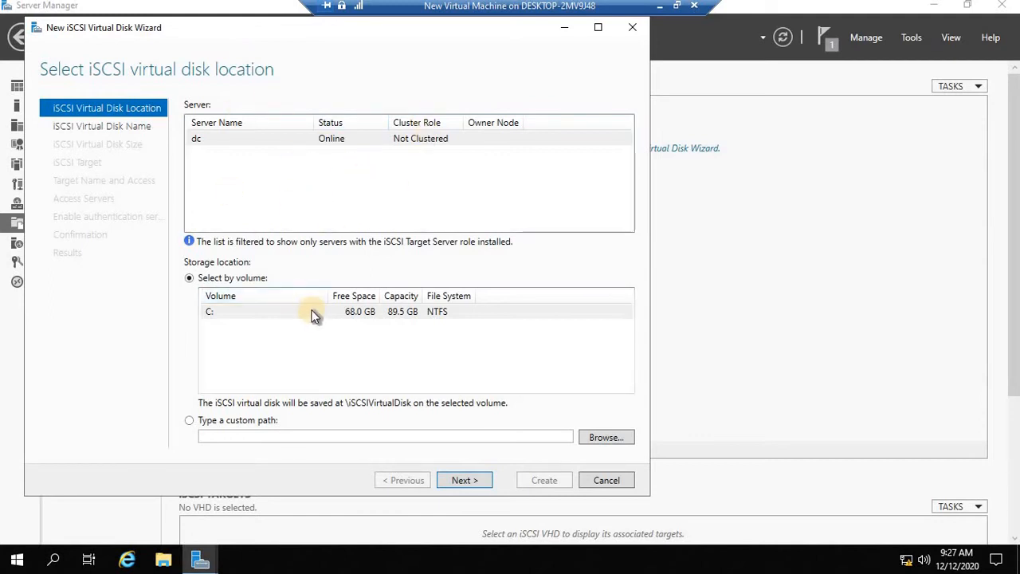
Create a folder named VIRTUAL on drive C and use C:\VIRTUAL as the custom storage path for the iSCSI virtual disk.
{"action": "left_click", "coordinate": [190, 422]}
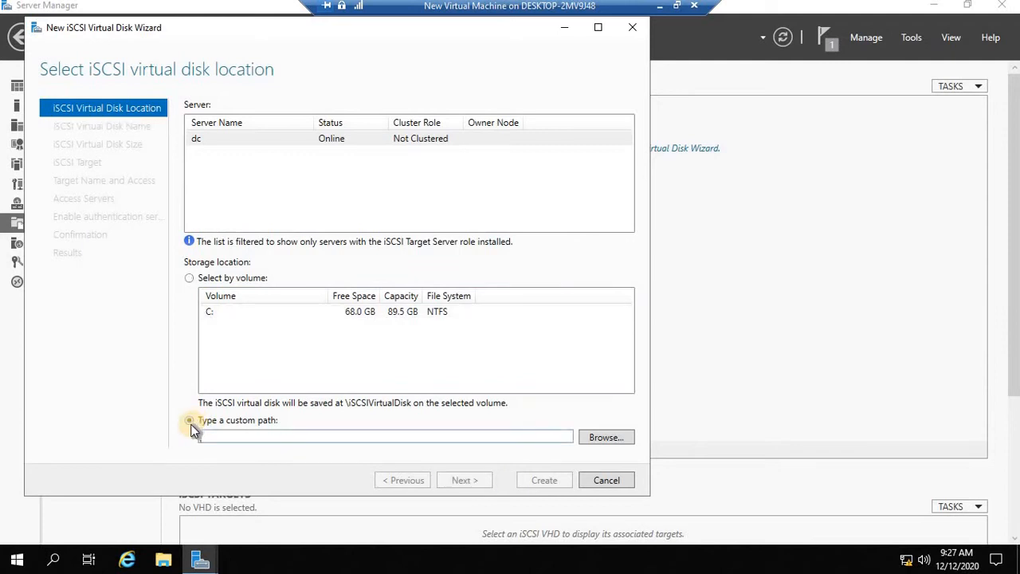
{"action": "left_click", "coordinate": [603, 438]}
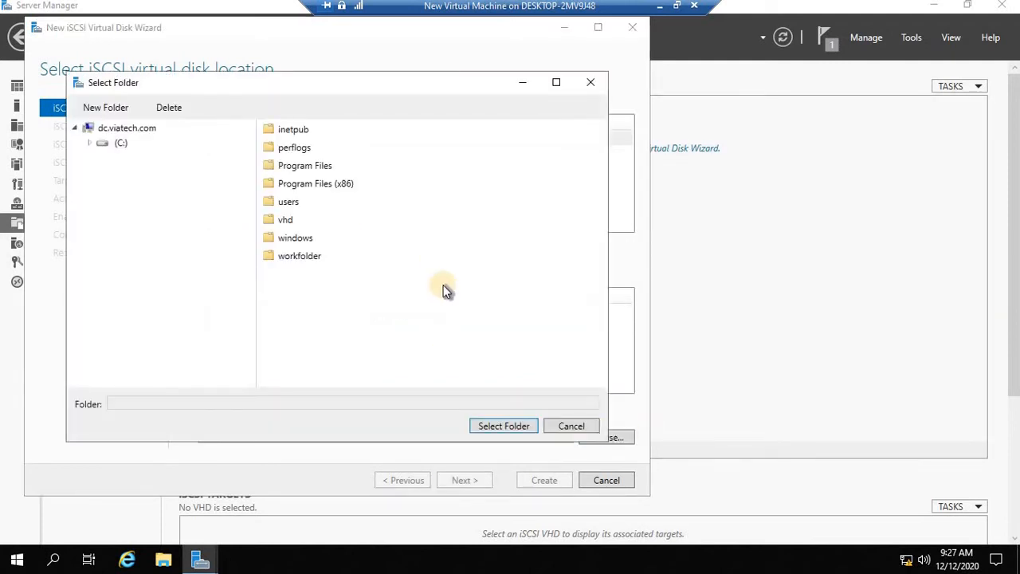
{"action": "left_click", "coordinate": [106, 109]}
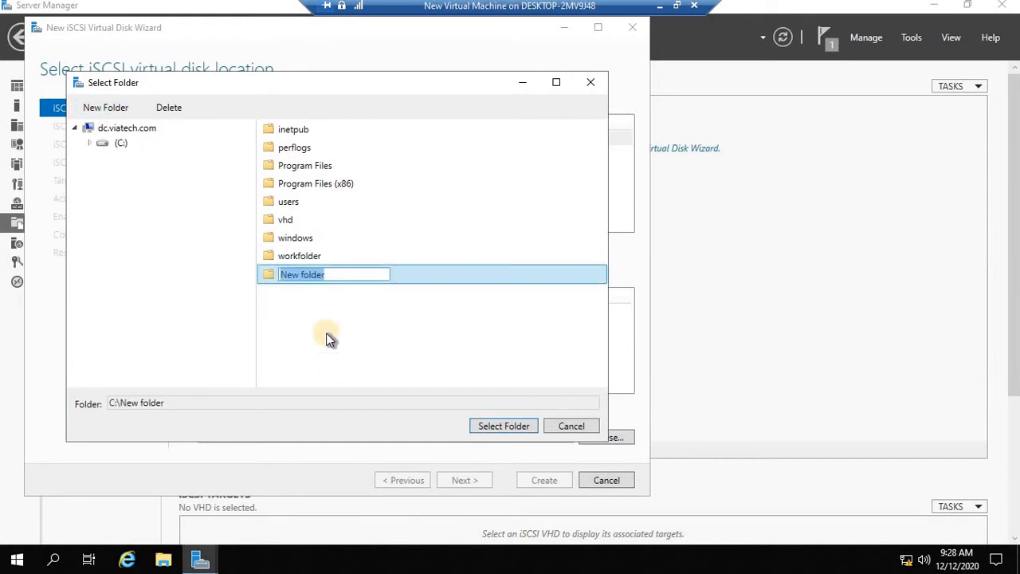
{"action": "type", "text": "VIRTUAL"}
{"action": "left_click", "coordinate": [291, 284]}
{"action": "left_click", "coordinate": [293, 275]}
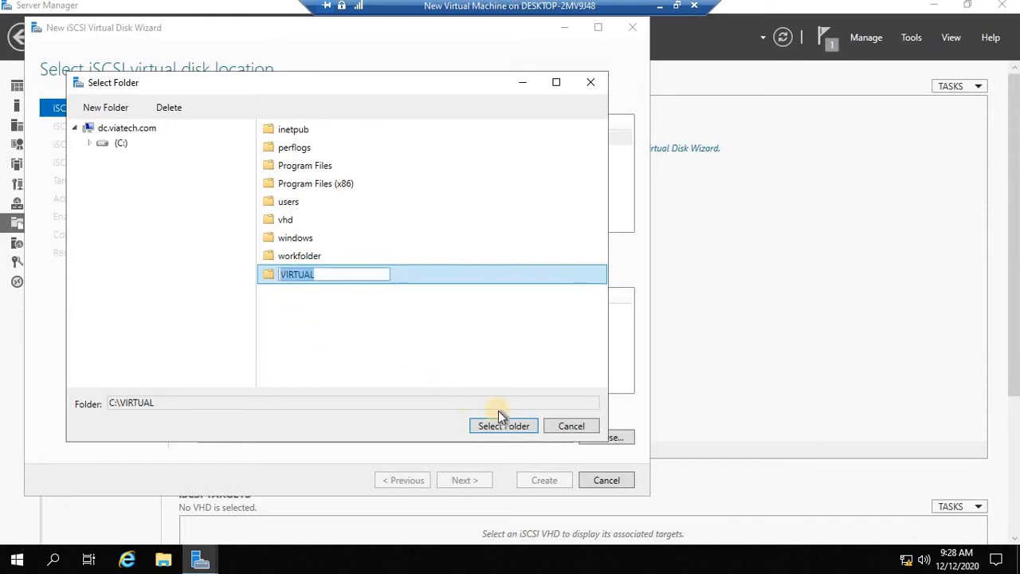
{"action": "left_click", "coordinate": [303, 282]}
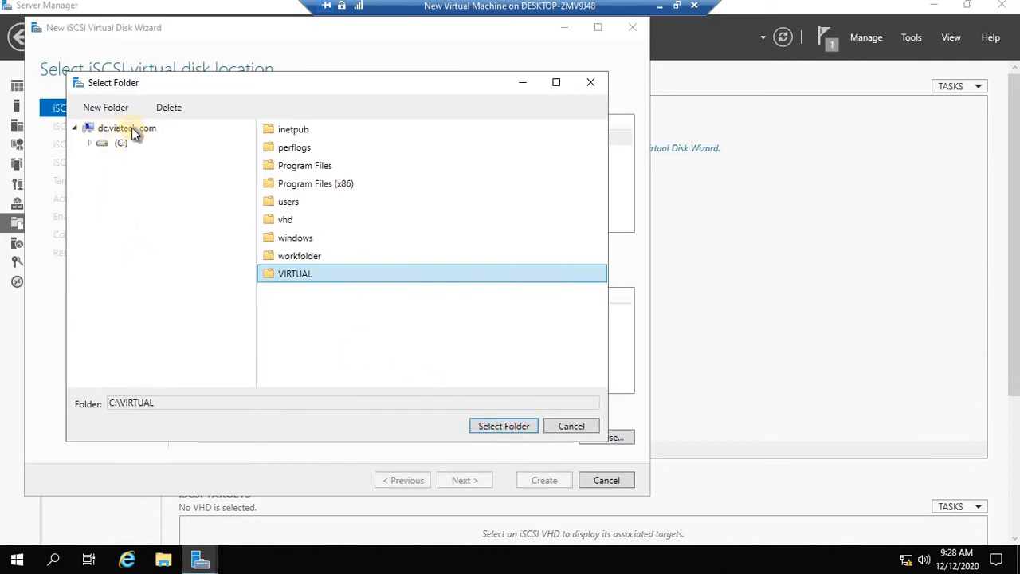
{"action": "left_click", "coordinate": [499, 427]}
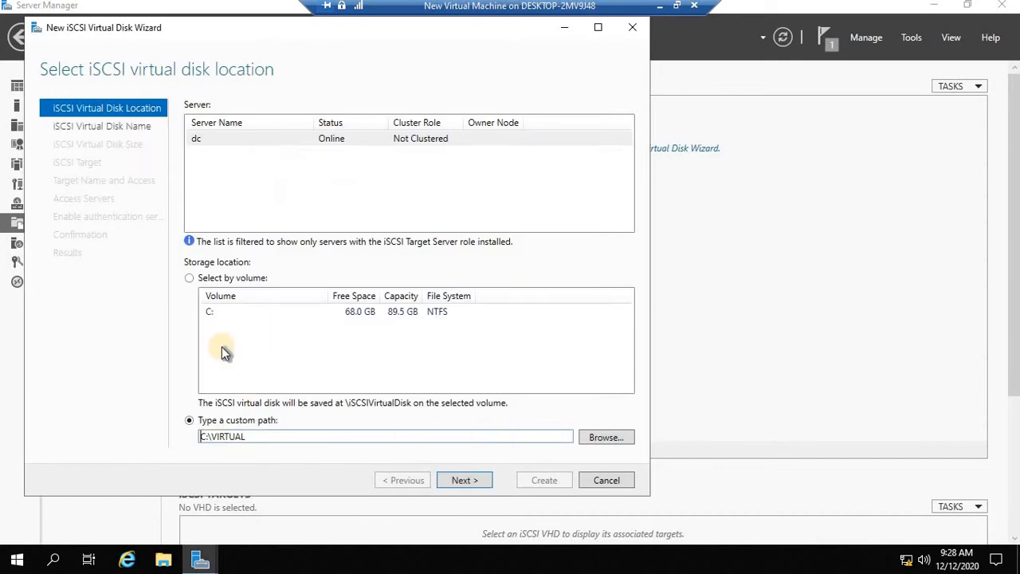
{"action": "left_click", "coordinate": [465, 481]}
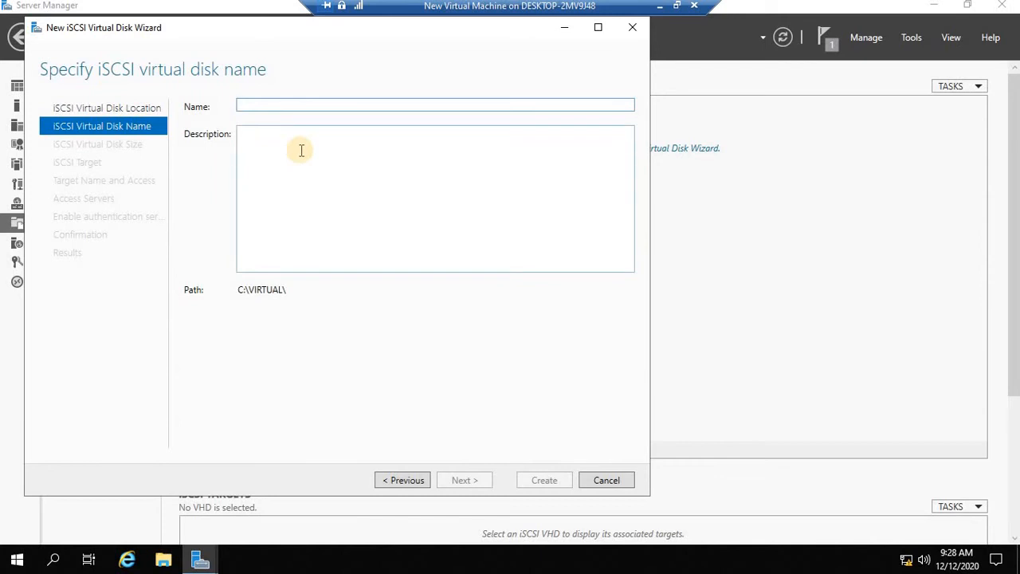
Name the iSCSI virtual disk TESTINGG and set its size to 6 GB, keeping the dynamically expanding type.
{"action": "type", "text": "TESTINGG"}
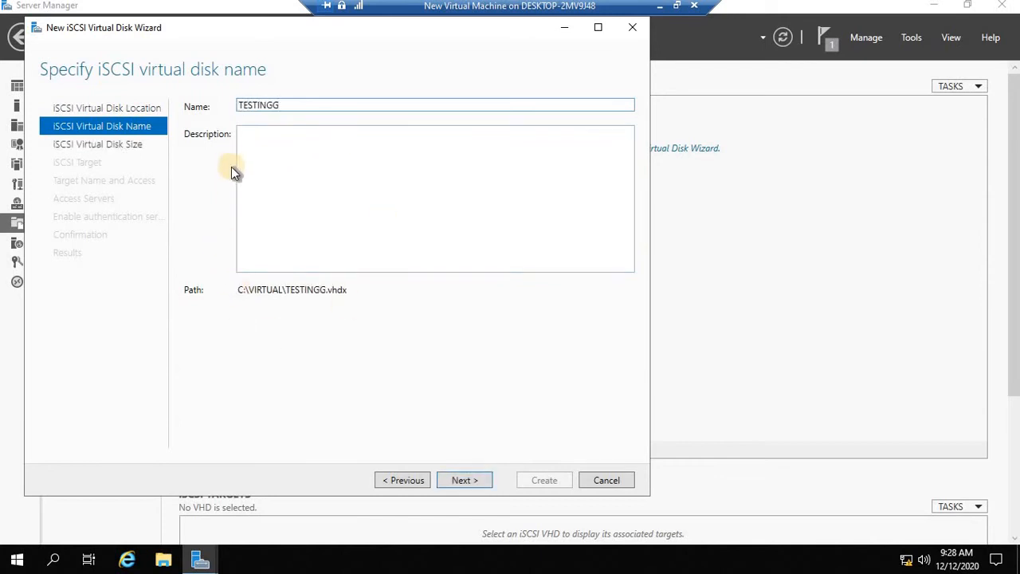
{"action": "left_click", "coordinate": [461, 480]}
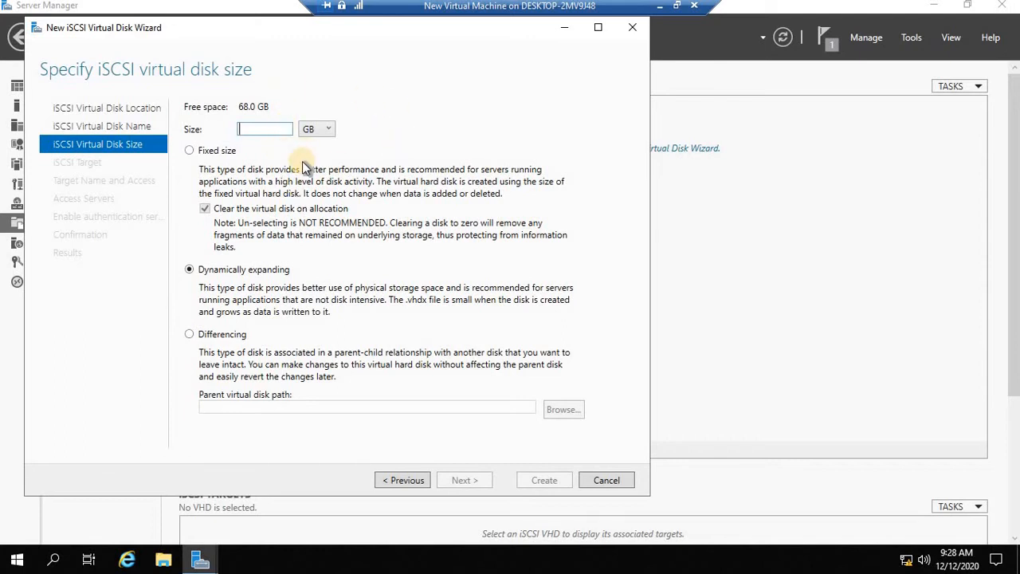
{"action": "type", "text": "6"}
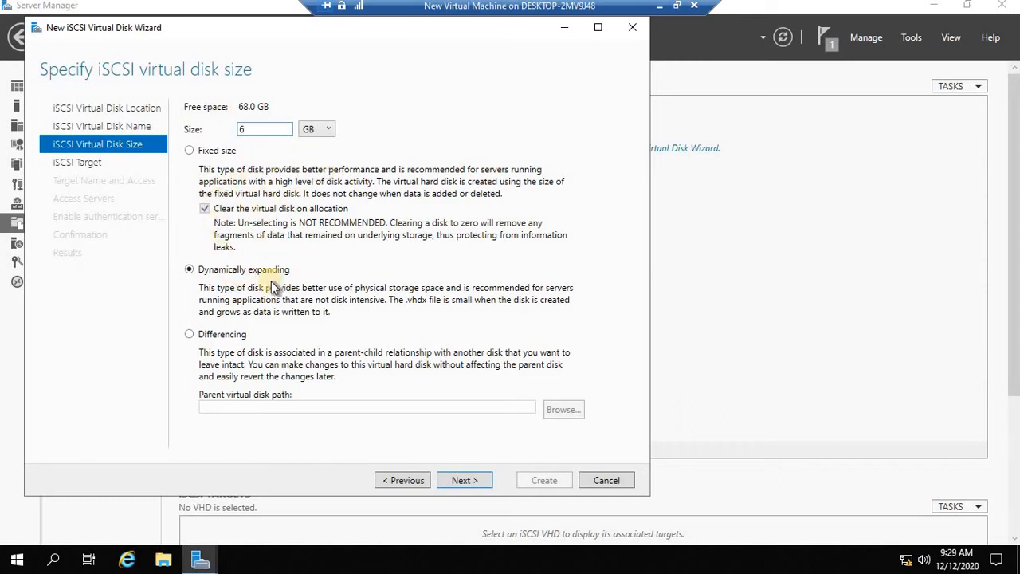
{"action": "double_click", "coordinate": [283, 133]}
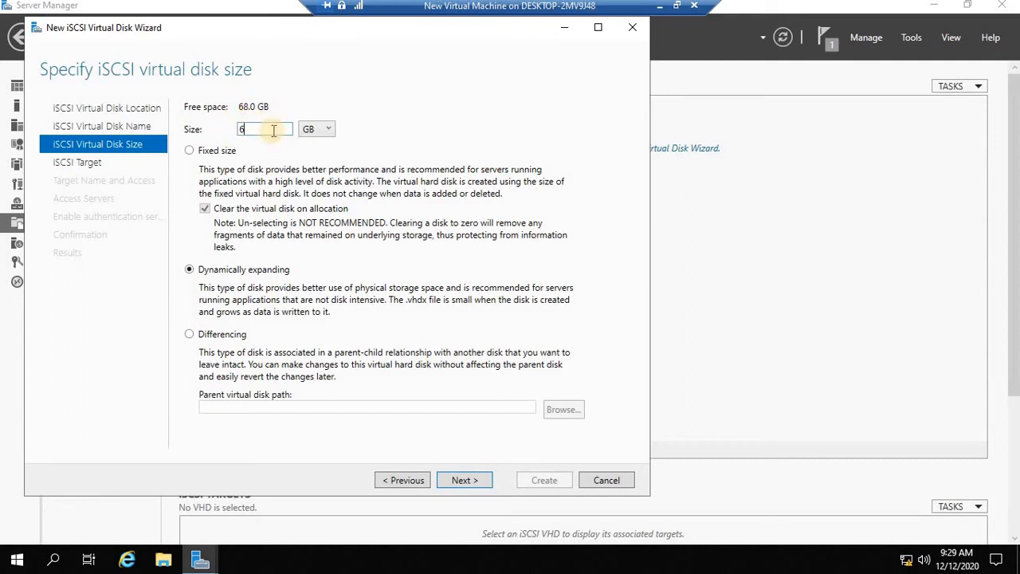
{"action": "left_click", "coordinate": [467, 480]}
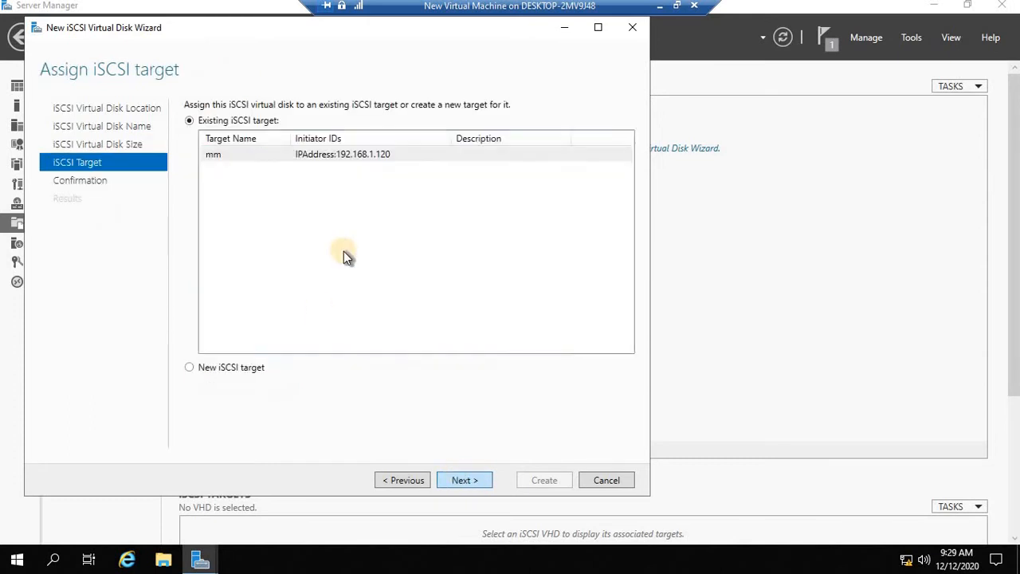
Assign the virtual disk to a new iSCSI target instead of the existing target mm.
{"action": "left_click", "coordinate": [318, 152]}
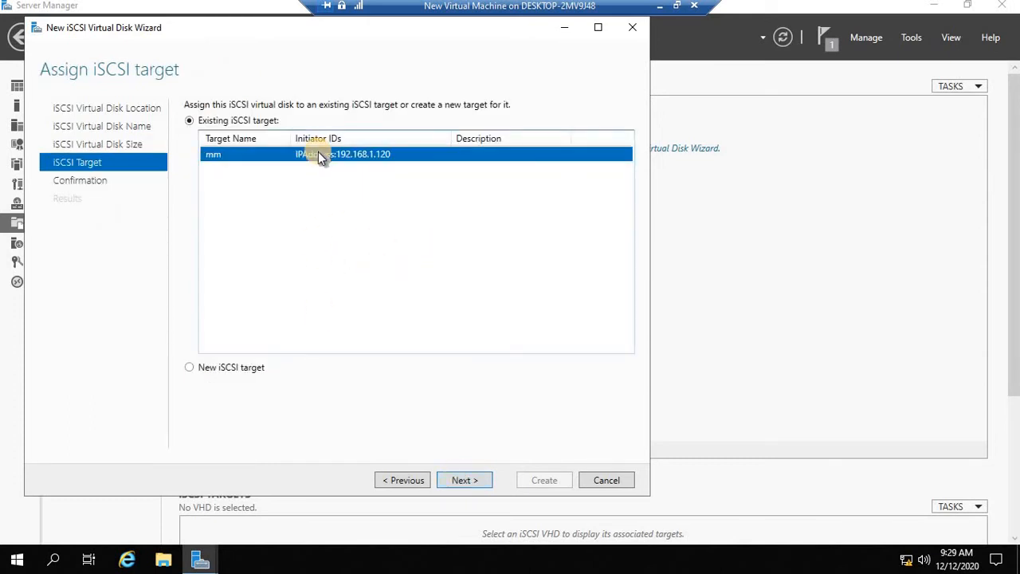
{"action": "left_click", "coordinate": [194, 368]}
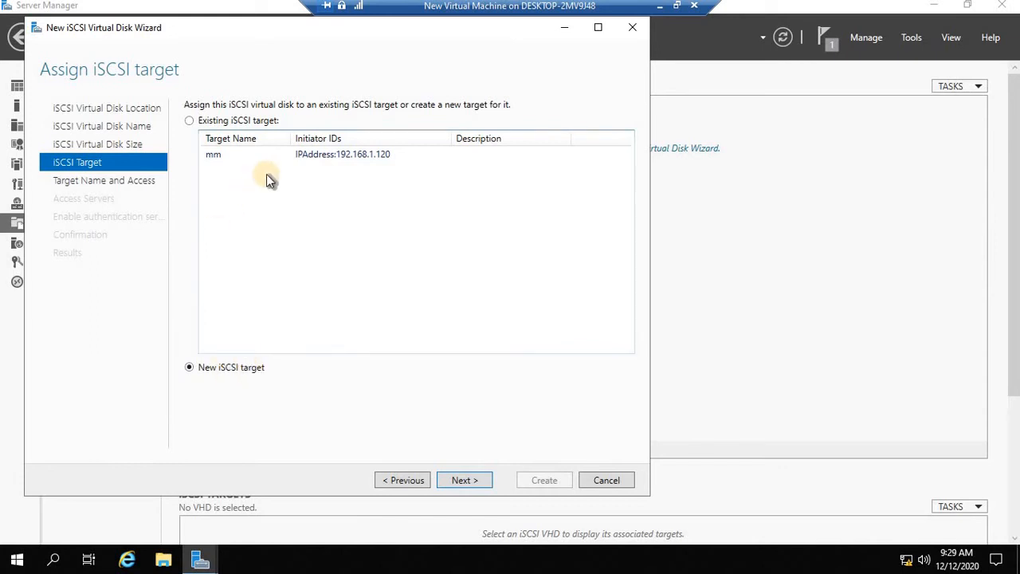
{"action": "left_click", "coordinate": [234, 156]}
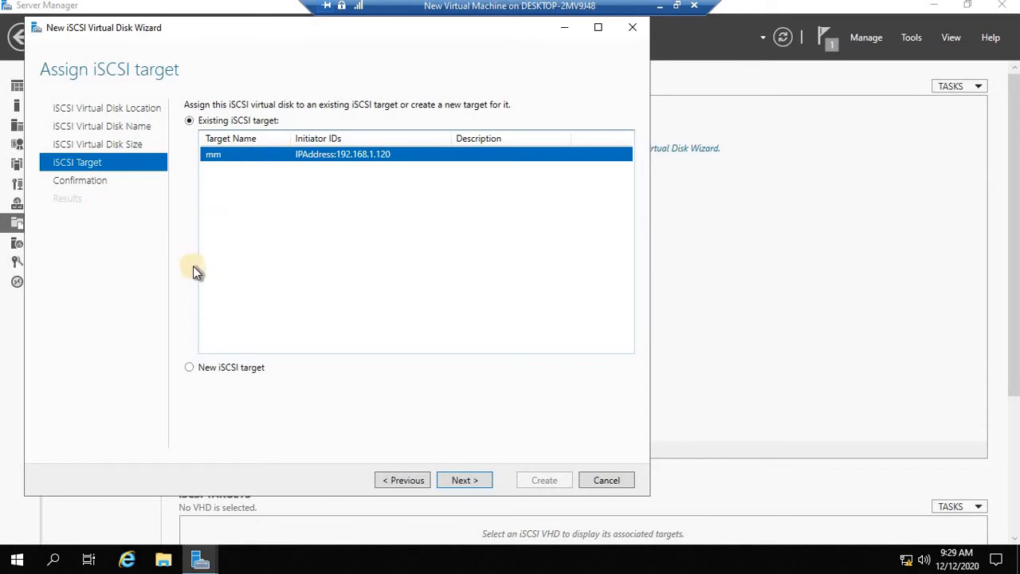
{"action": "left_click", "coordinate": [211, 367]}
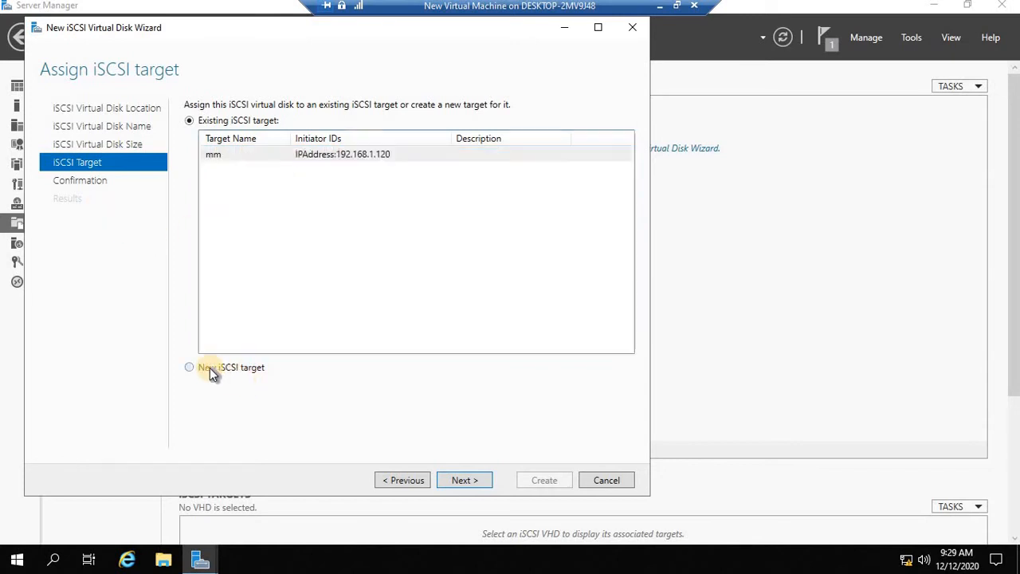
{"action": "left_click", "coordinate": [464, 481]}
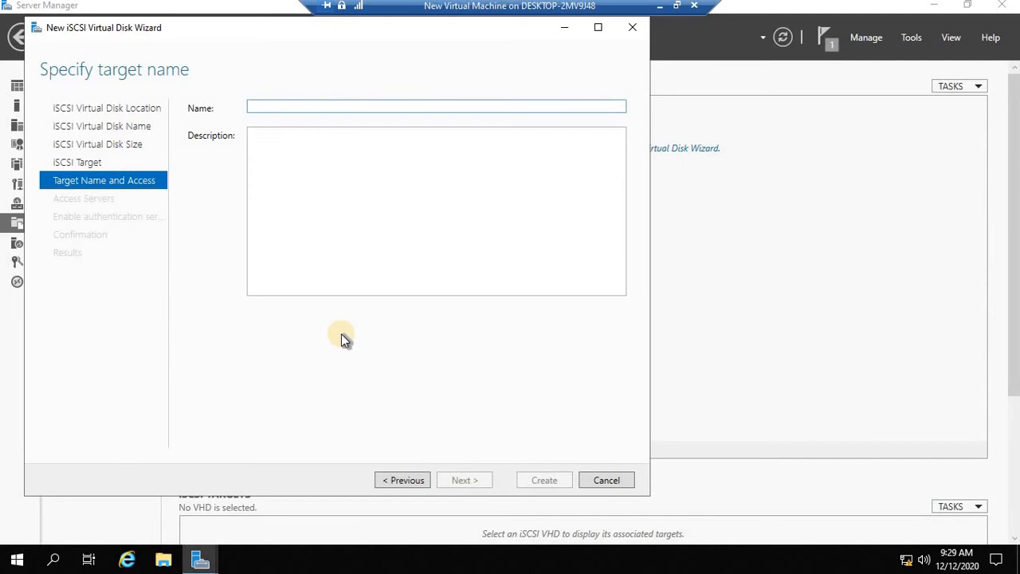
Enter MY NEW TARGET FOR ISCSI as the target name, accept its conversion to my-new-target-for-iscsi, and proceed to the access servers.
{"action": "type", "text": "MY N"}
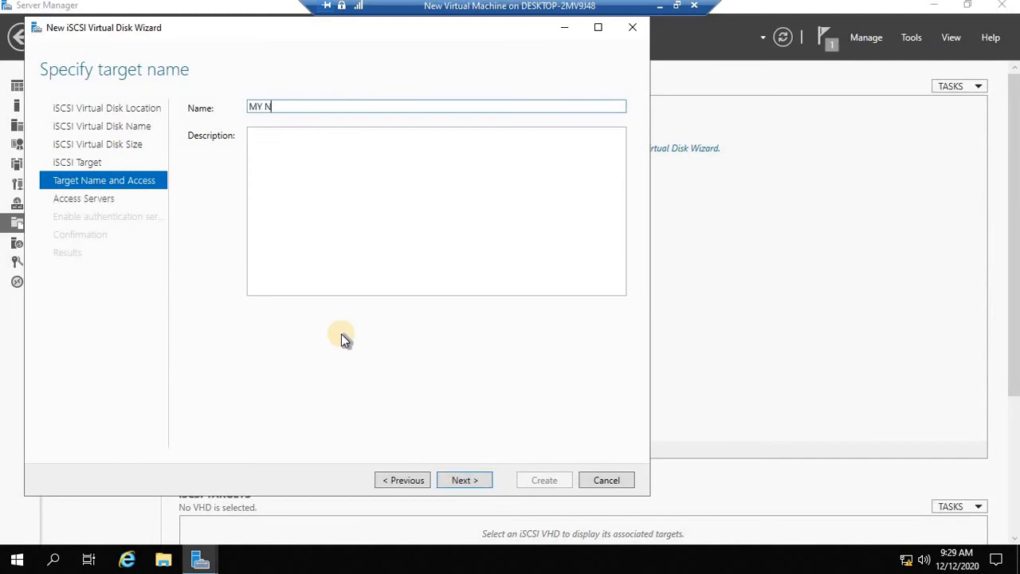
{"action": "type", "text": "EW TARGET FOR ISCSI"}
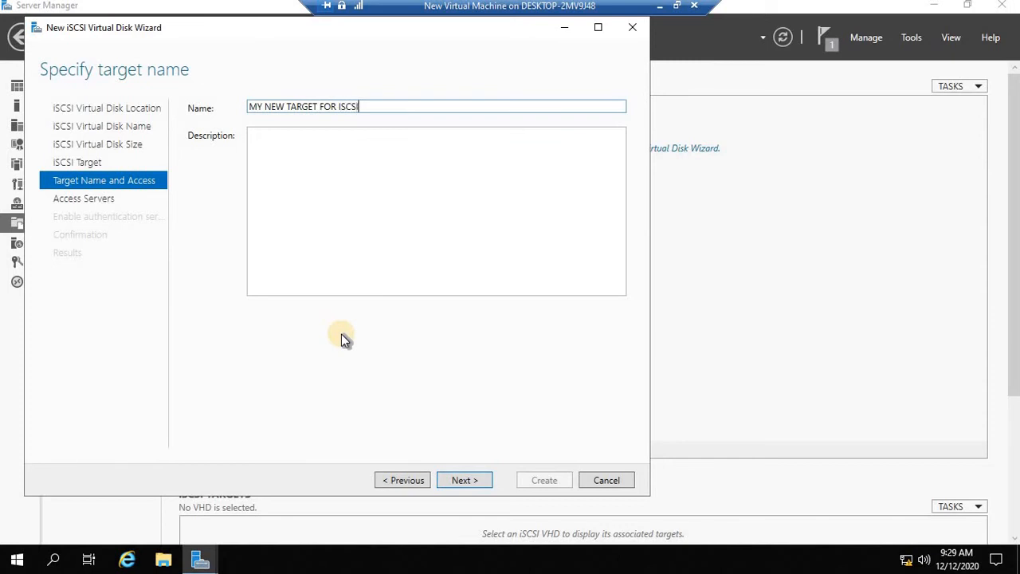
{"action": "left_click", "coordinate": [459, 480]}
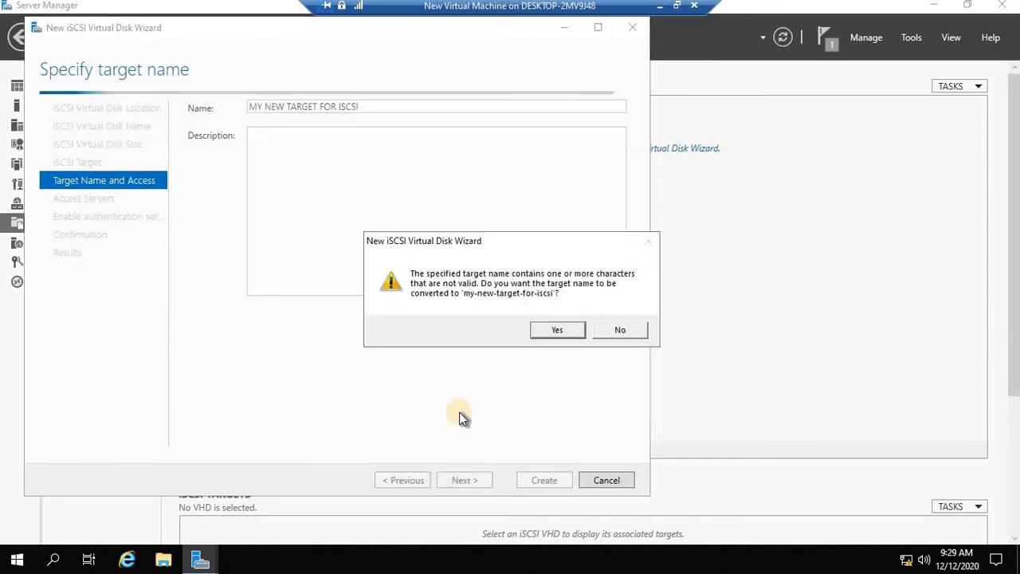
{"action": "left_click", "coordinate": [546, 329]}
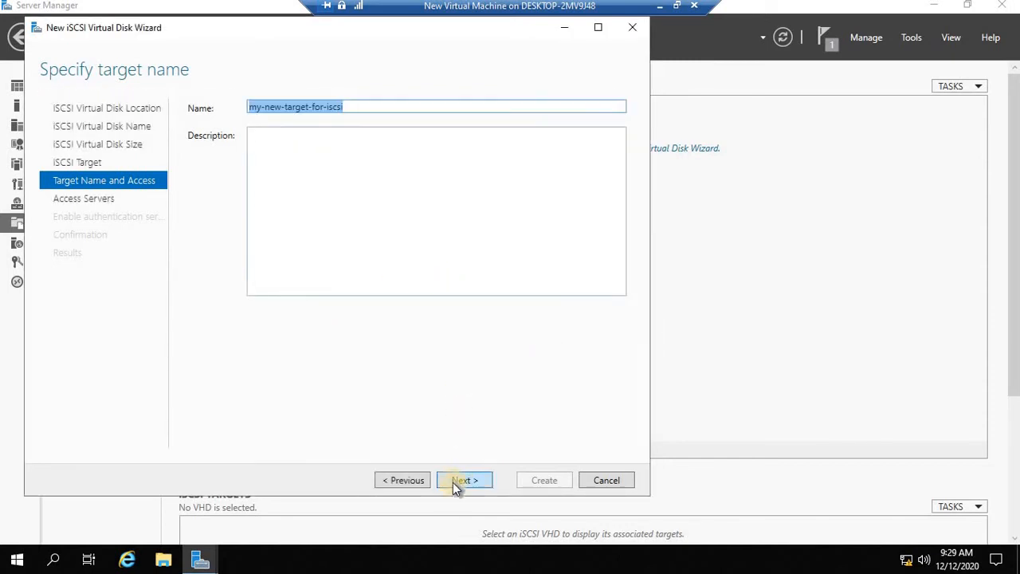
{"action": "left_click", "coordinate": [268, 106]}
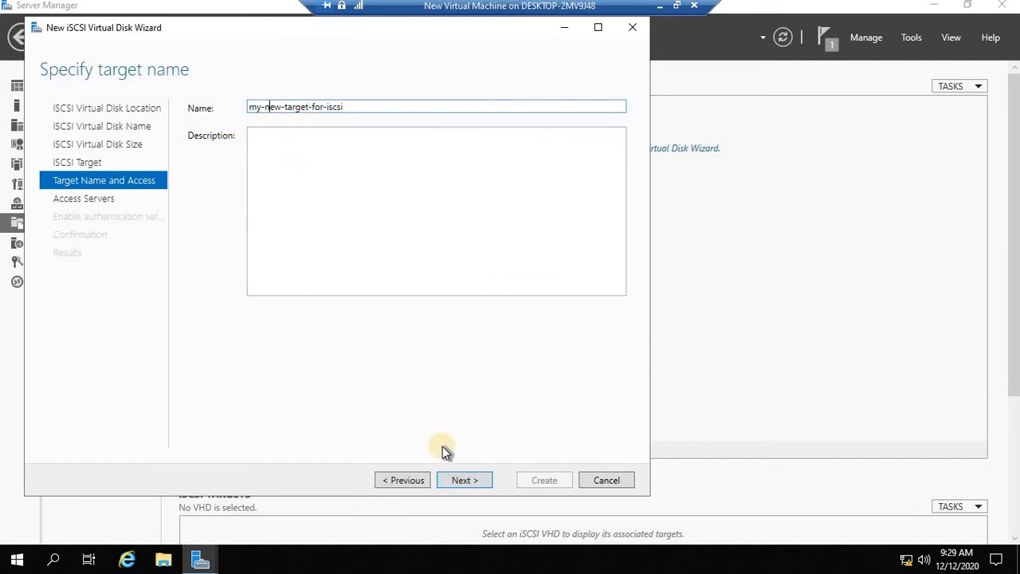
{"action": "left_click", "coordinate": [474, 482]}
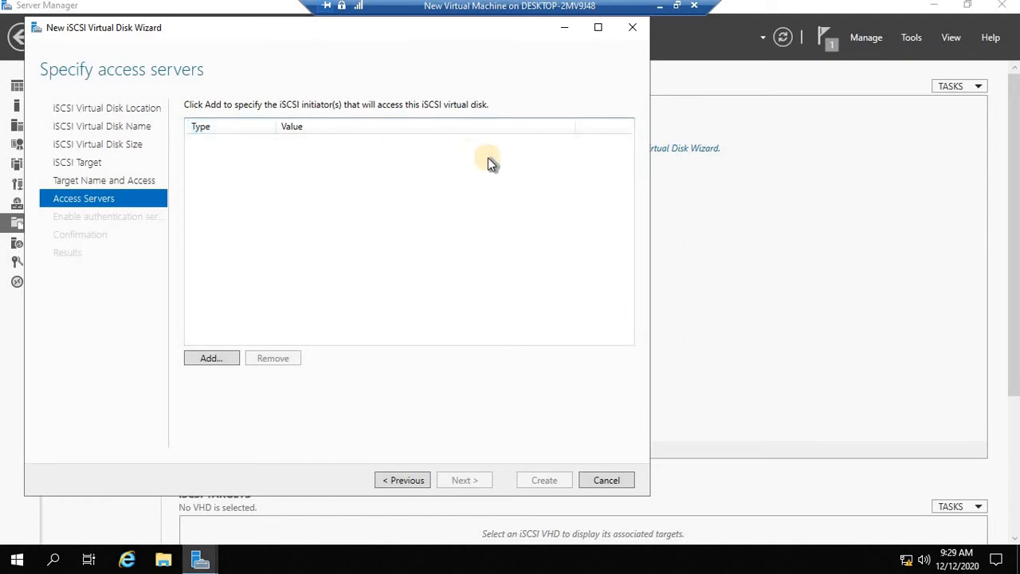
Go back to review the target name and target assignment, and return to the access servers page.
{"action": "left_click", "coordinate": [408, 479]}
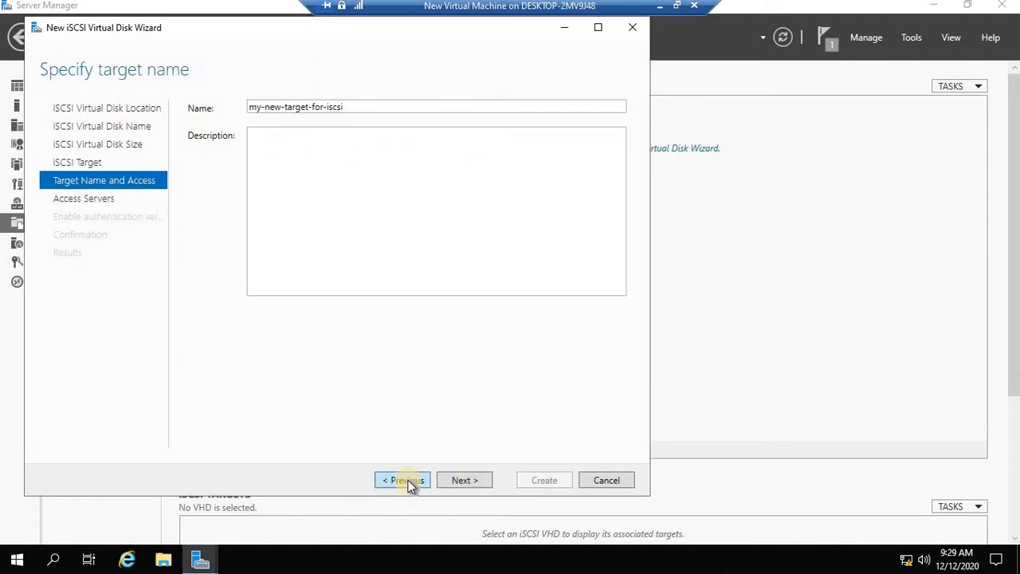
{"action": "left_click", "coordinate": [408, 480]}
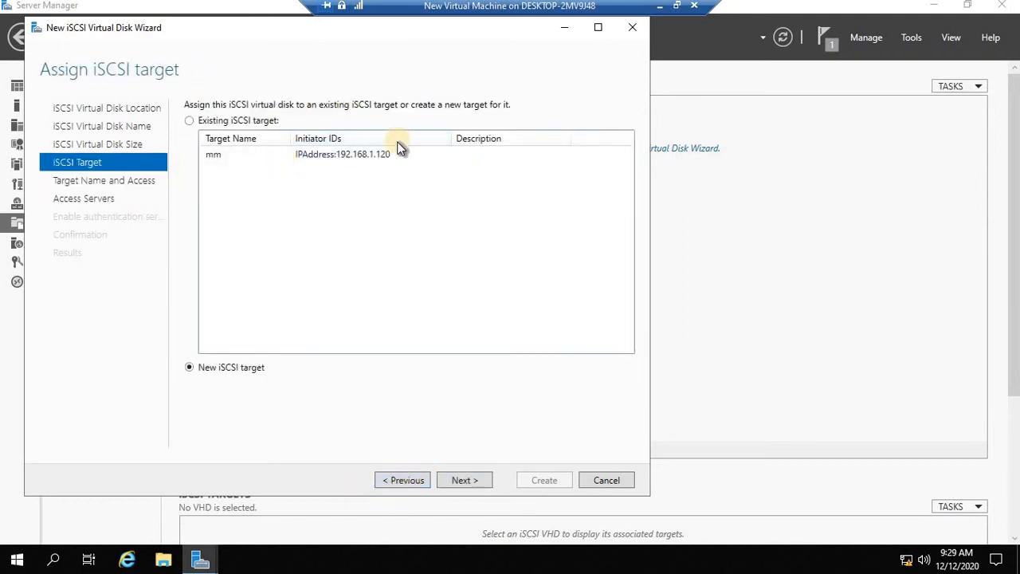
{"action": "left_click", "coordinate": [470, 483]}
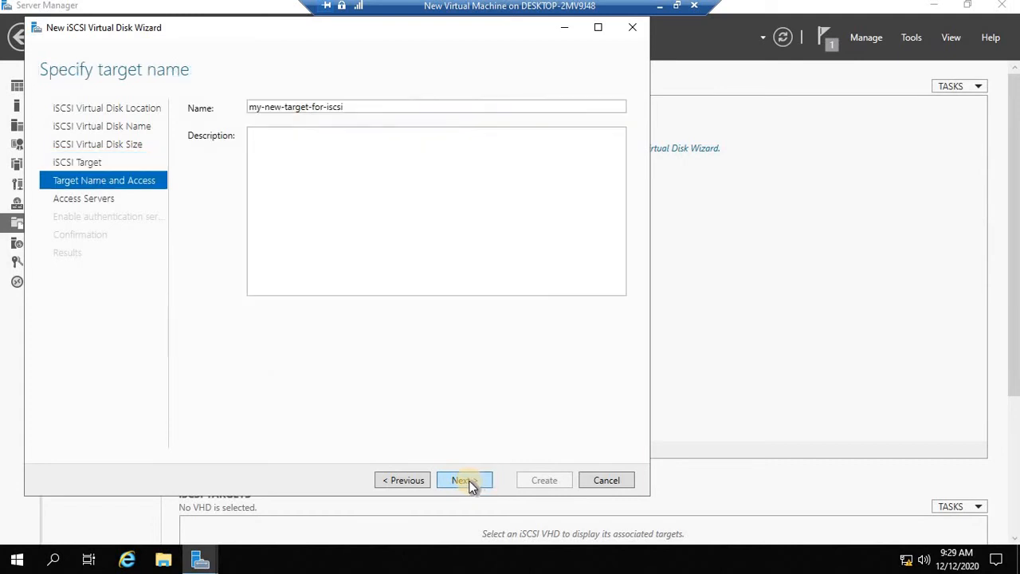
{"action": "left_click", "coordinate": [469, 483]}
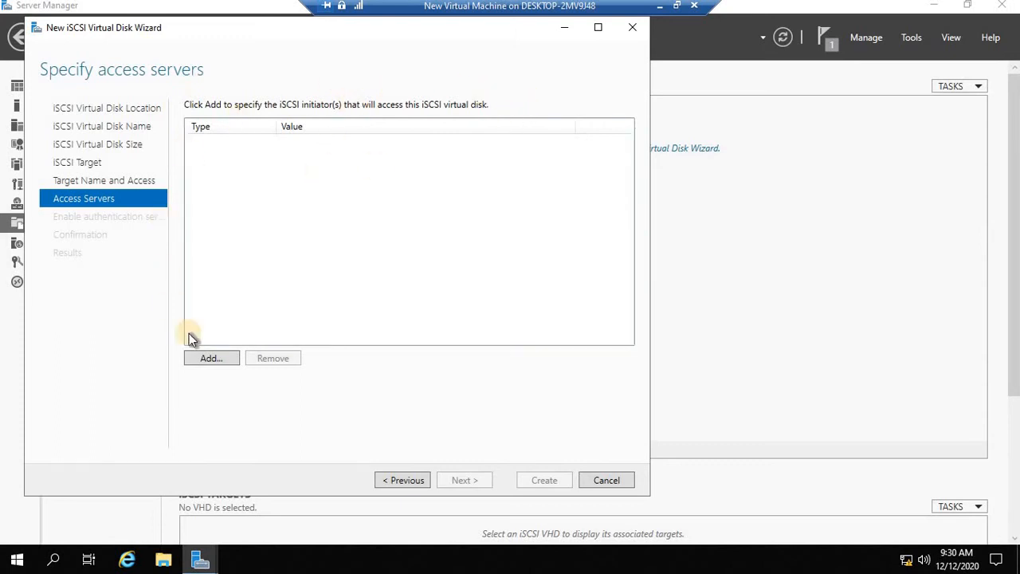
Add the initiator with IP address 192.168.1.120 as an access server and proceed to confirmation without enabling CHAP or reverse CHAP.
{"action": "left_click", "coordinate": [215, 359]}
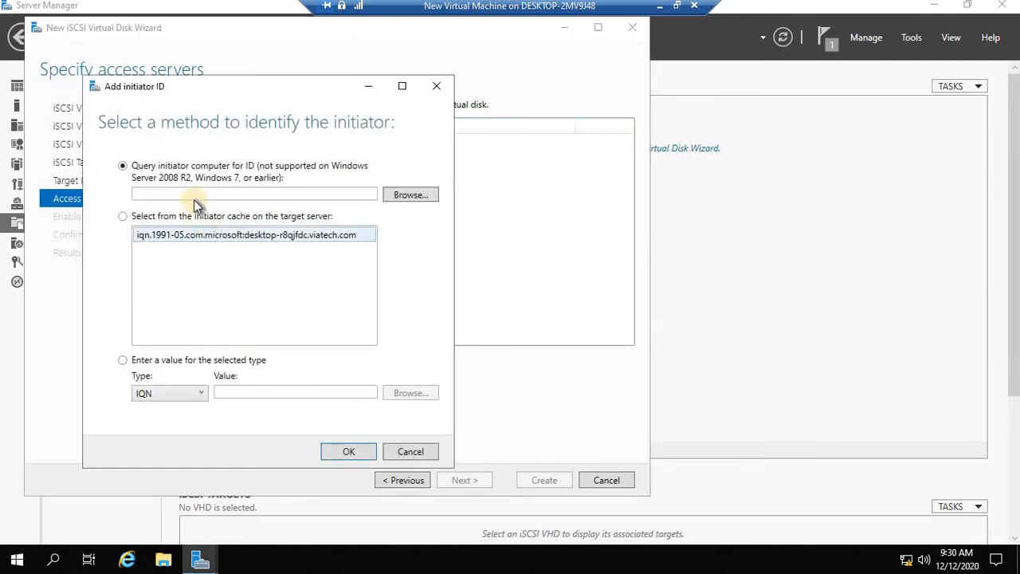
{"action": "left_click", "coordinate": [199, 390]}
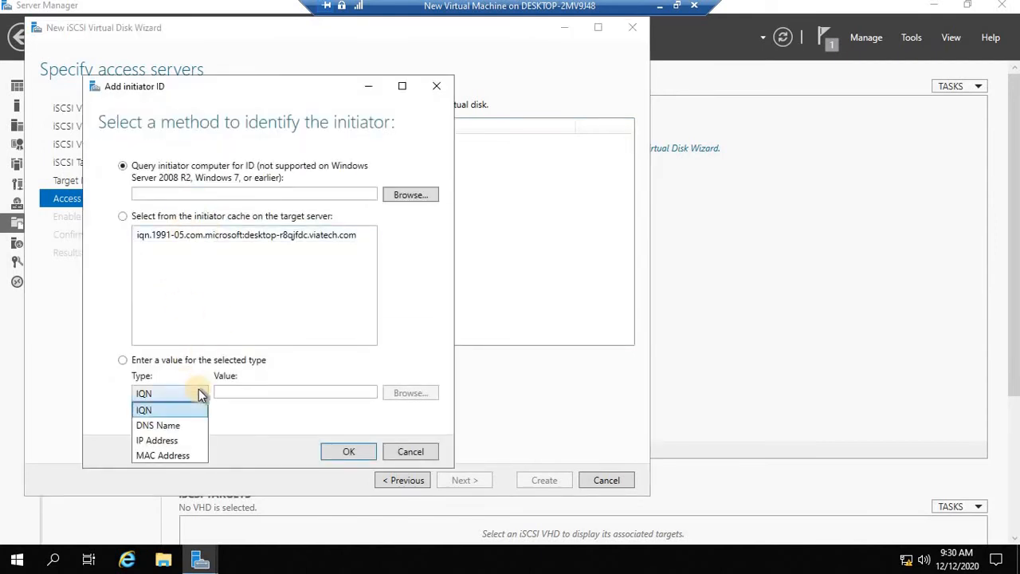
{"action": "left_click", "coordinate": [168, 440]}
{"action": "left_click", "coordinate": [245, 392]}
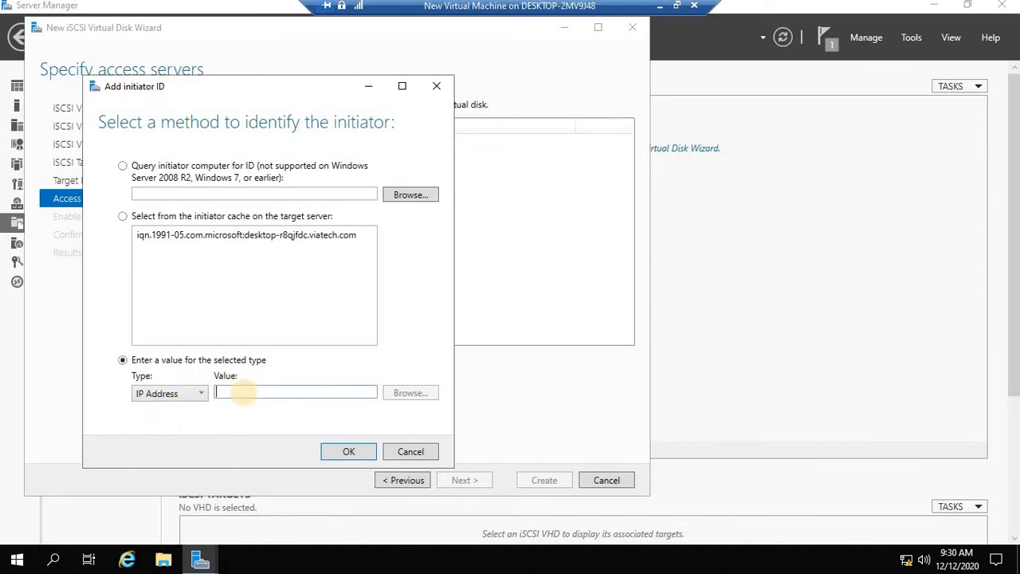
{"action": "type", "text": "192.16"}
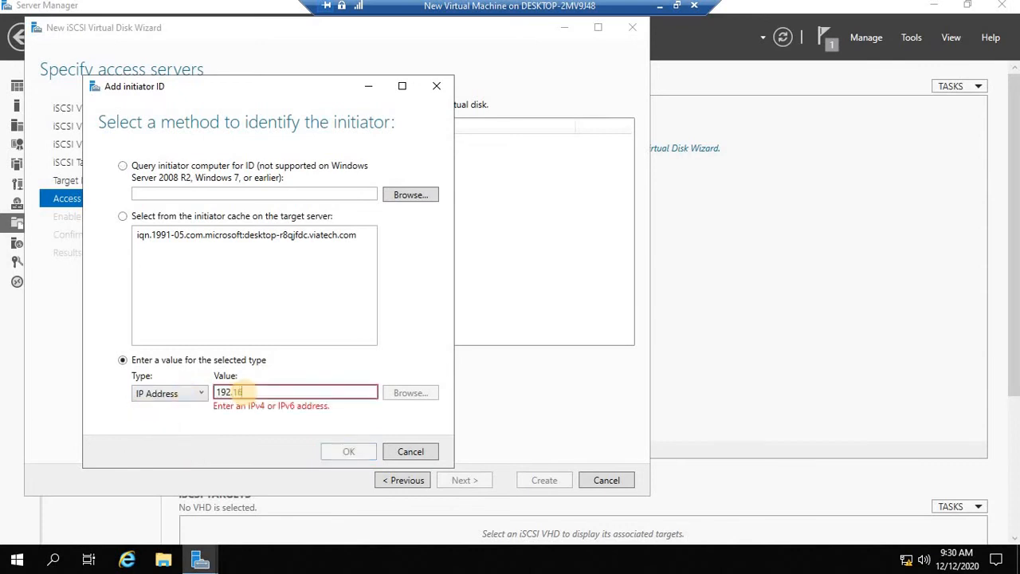
{"action": "type", "text": "8.1.120"}
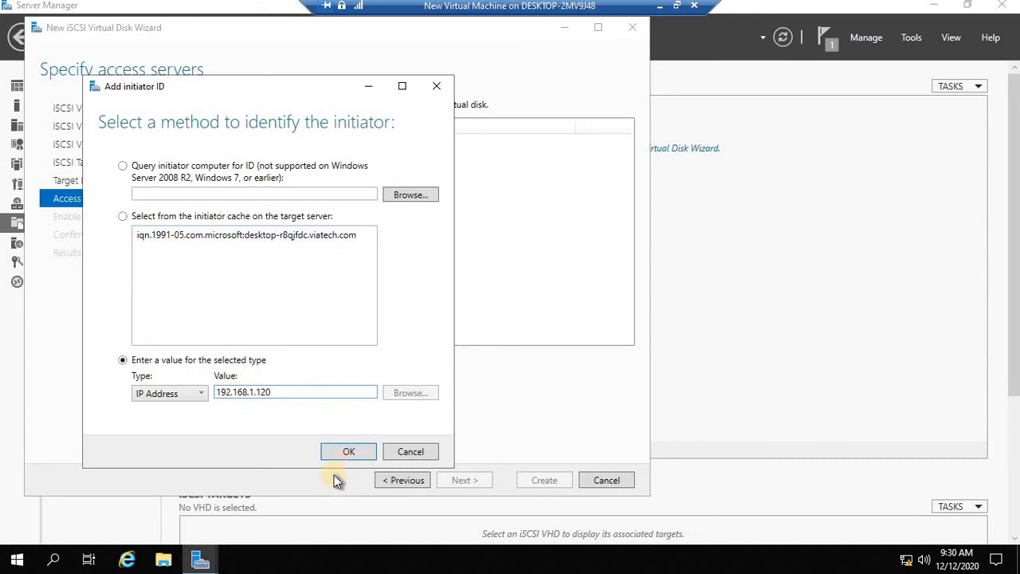
{"action": "left_click", "coordinate": [348, 453]}
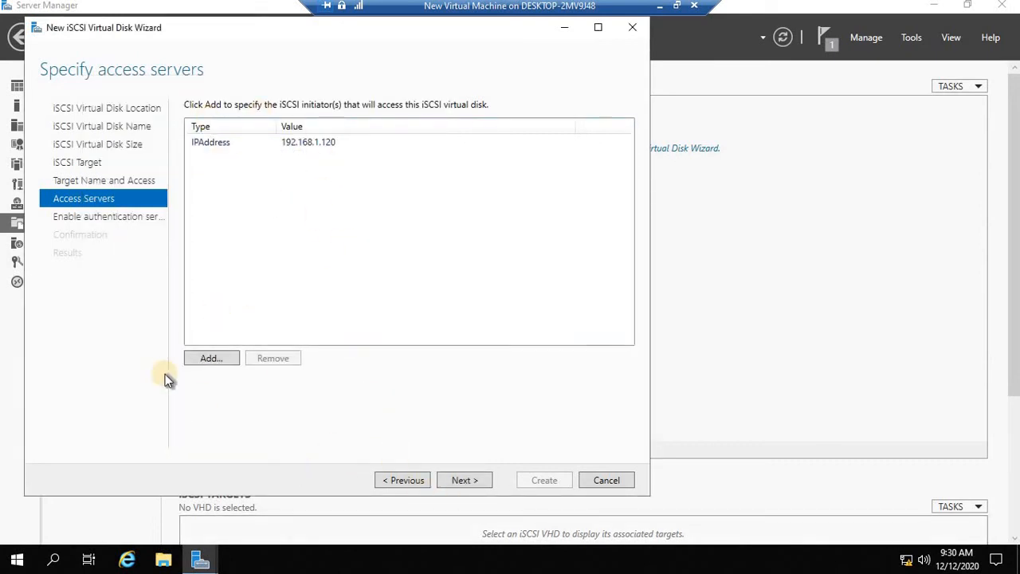
{"action": "left_click", "coordinate": [463, 481]}
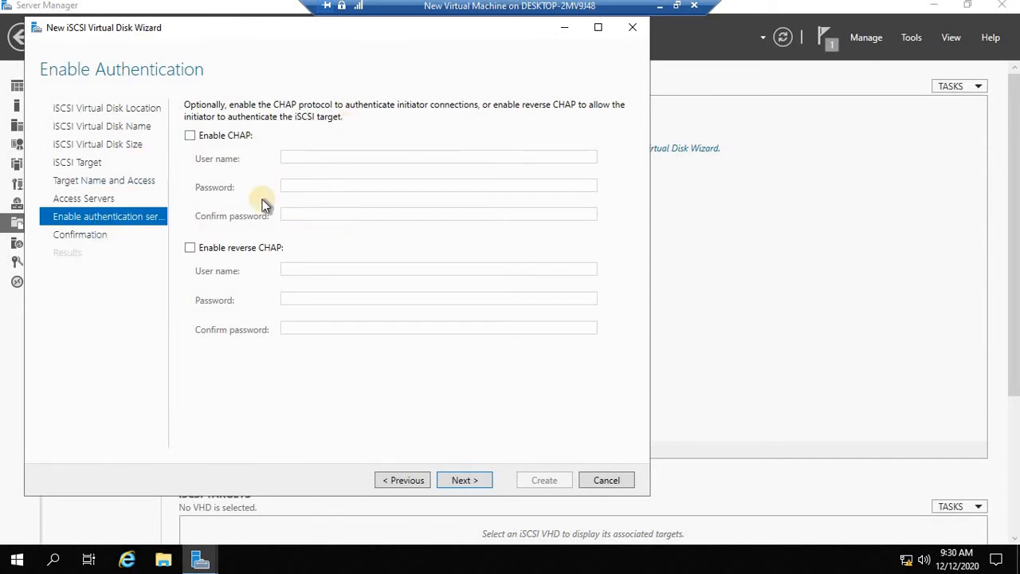
{"action": "left_click", "coordinate": [472, 481]}
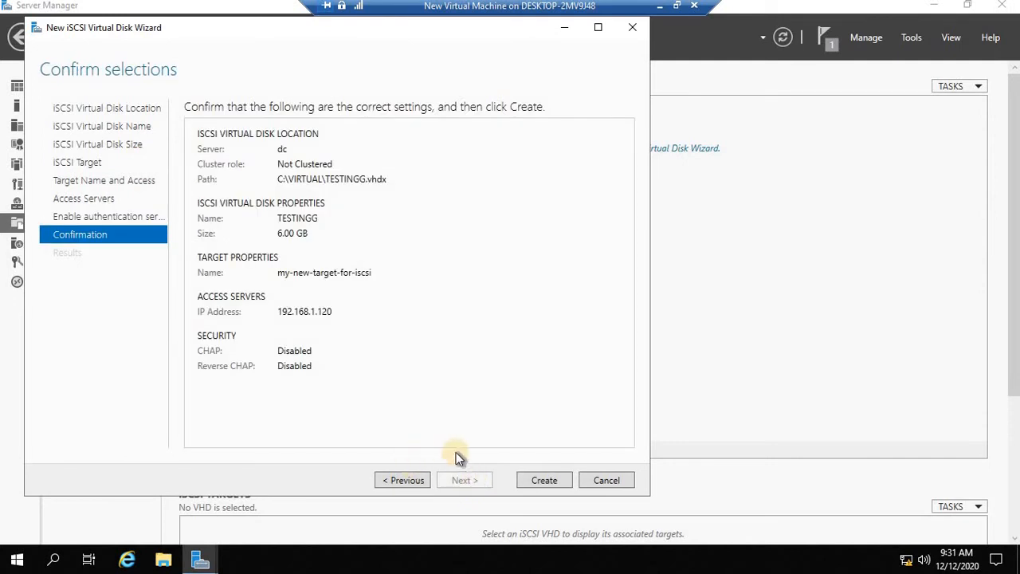
Create the iSCSI virtual disk and target with the confirmed settings, and close the wizard.
{"action": "left_click", "coordinate": [545, 480]}
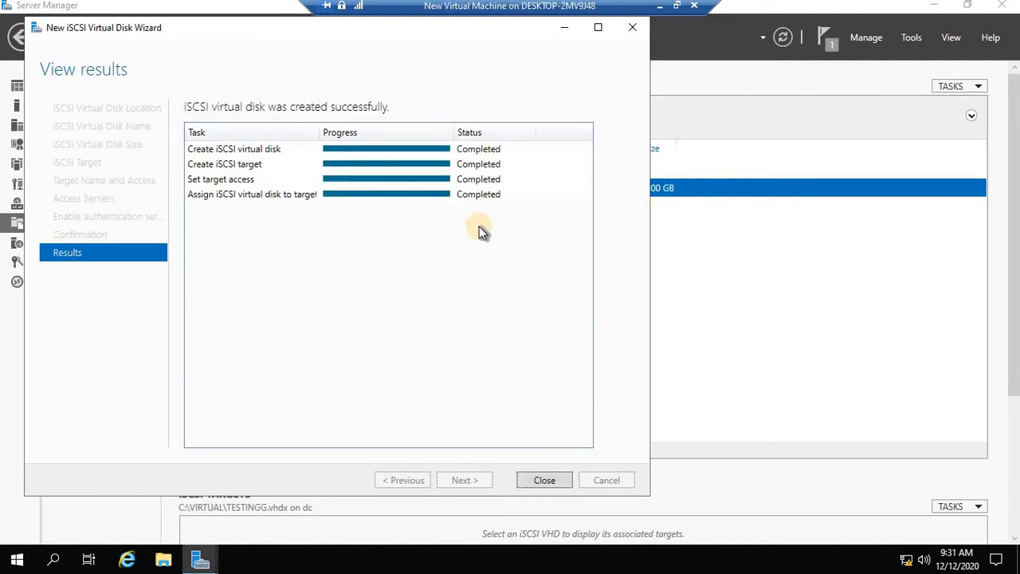
{"action": "left_click", "coordinate": [547, 479]}
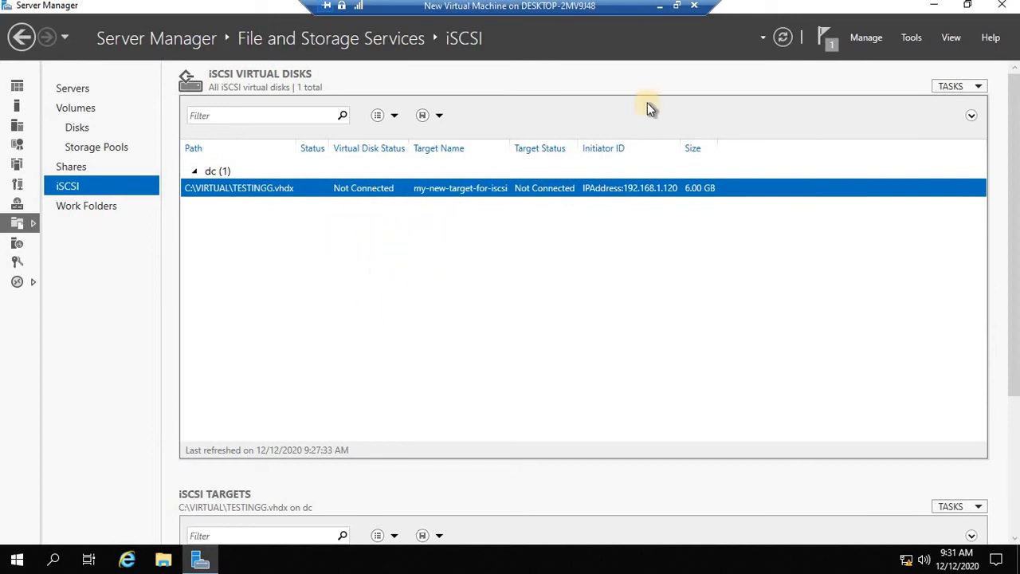
Switch to the WIN10 virtual machine and sign in as Administrator with the account password.
{"action": "left_click", "coordinate": [655, 10]}
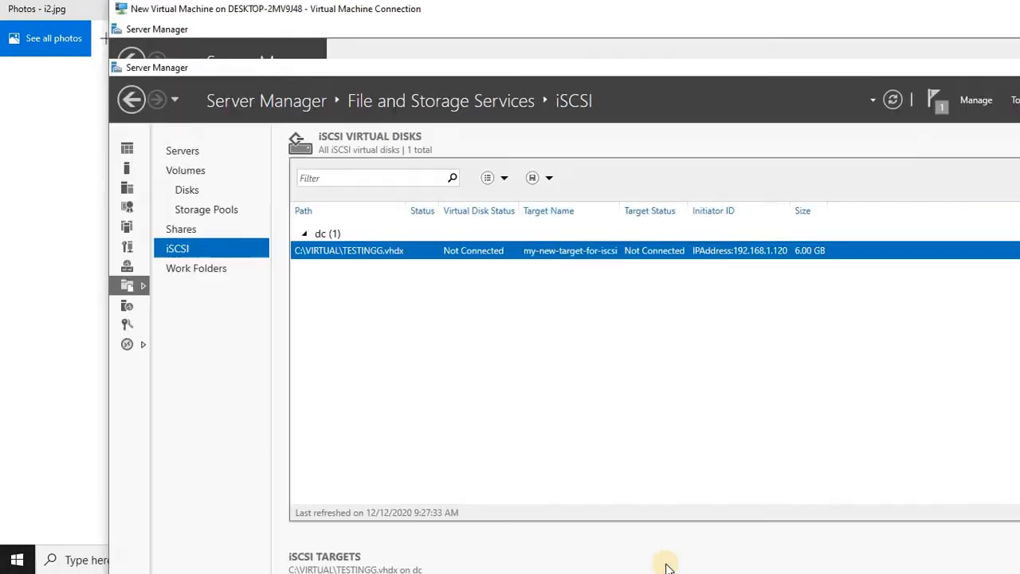
{"action": "mouse_move", "coordinate": [758, 560]}
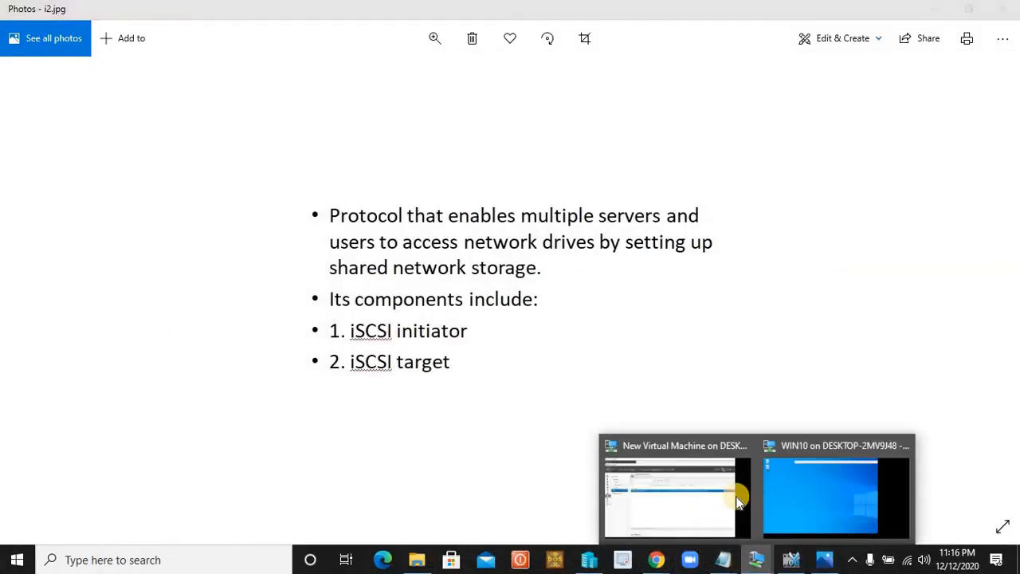
{"action": "left_click", "coordinate": [813, 503]}
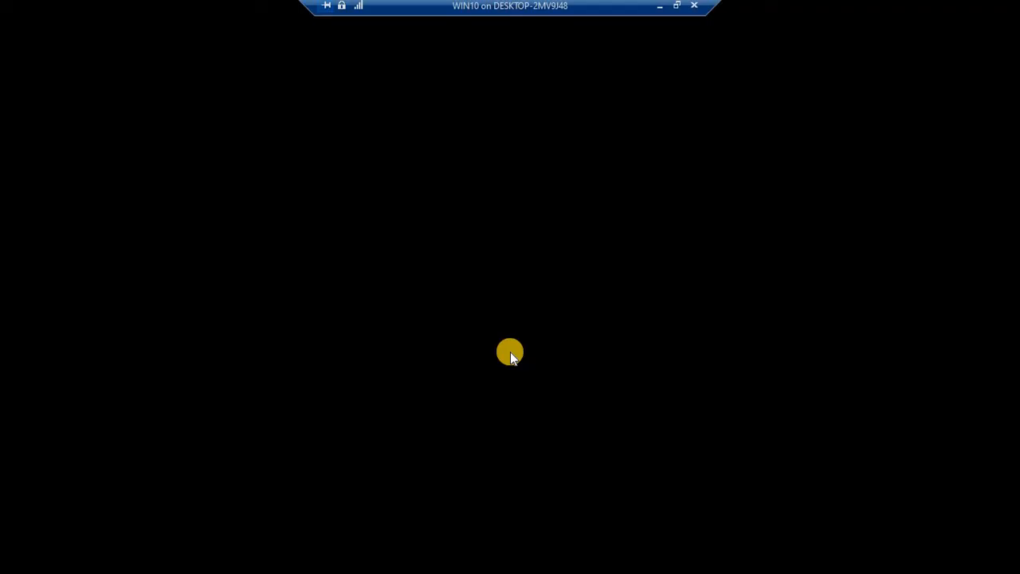
{"action": "key", "text": "Caps_Lock"}
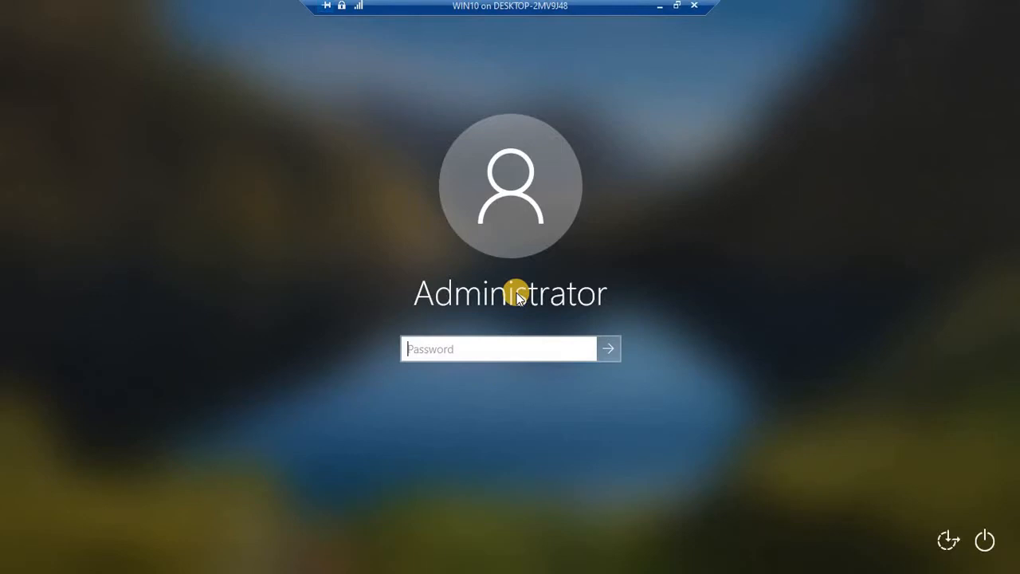
{"action": "type", "text": "•••••"}
{"action": "key", "text": "Return"}
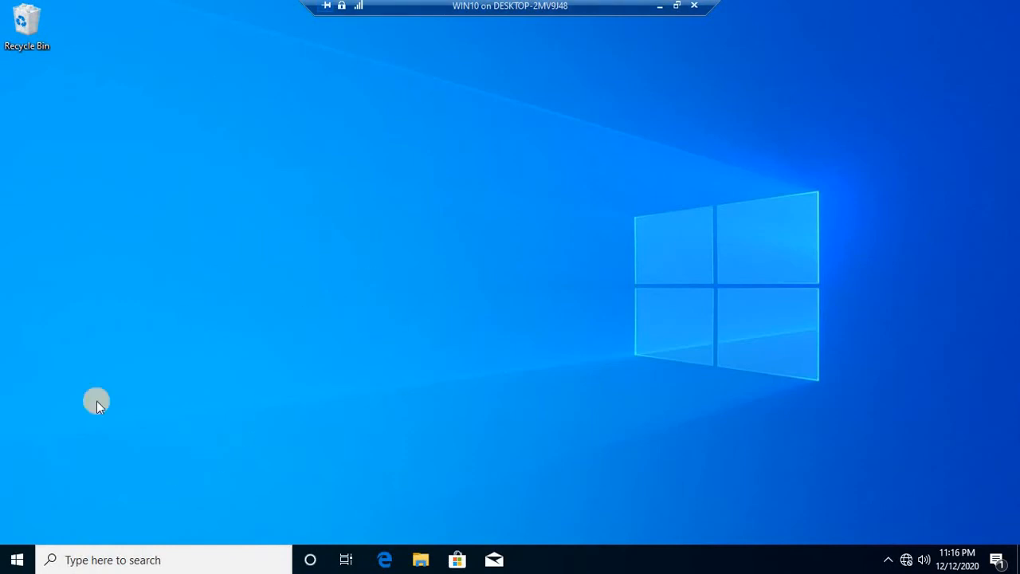
Find and open the iSCSI Initiator on the Windows 10 client.
{"action": "left_click", "coordinate": [19, 560]}
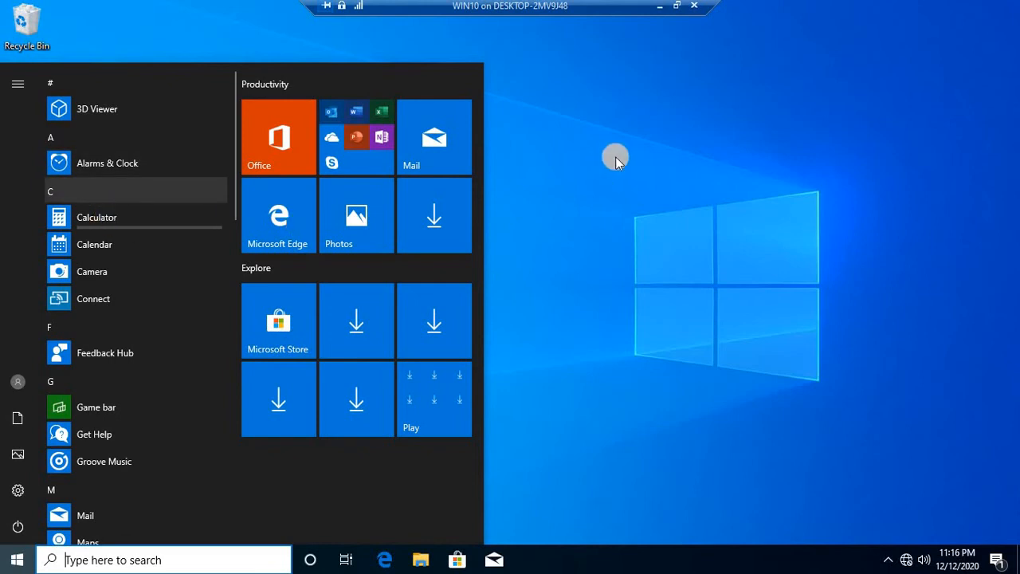
{"action": "left_click", "coordinate": [19, 559]}
{"action": "left_click", "coordinate": [119, 558]}
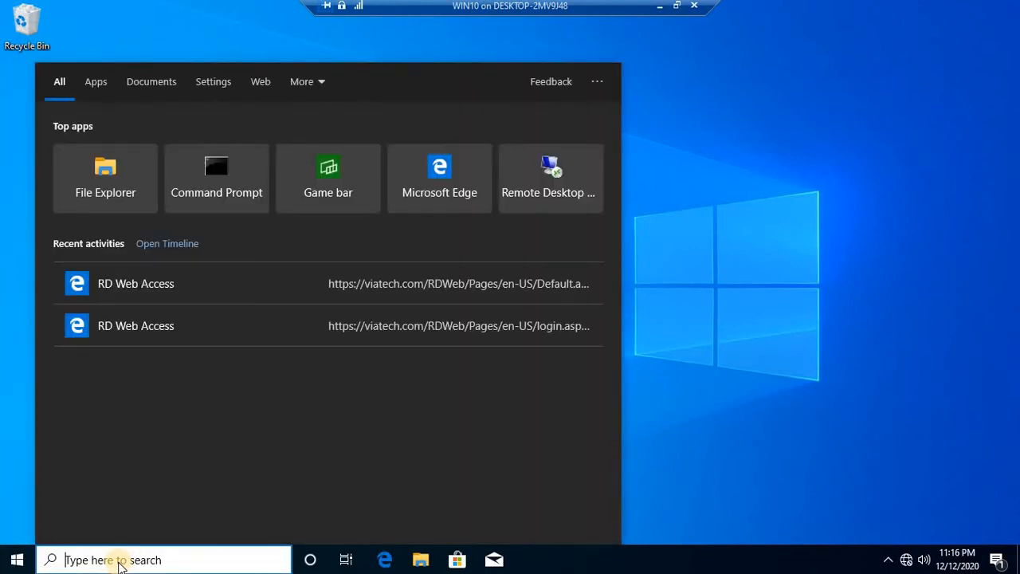
{"action": "type", "text": "is"}
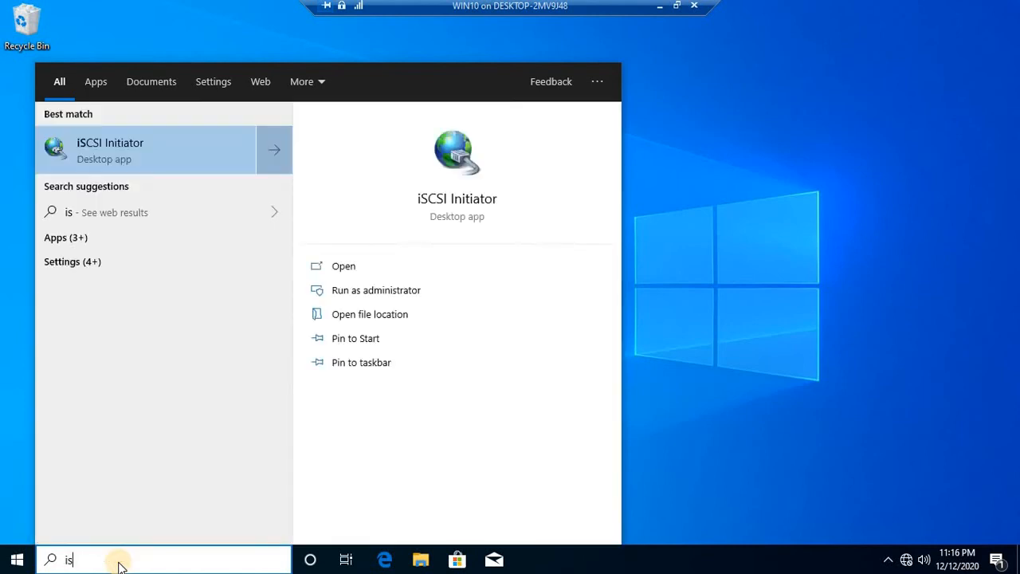
{"action": "left_click", "coordinate": [106, 140]}
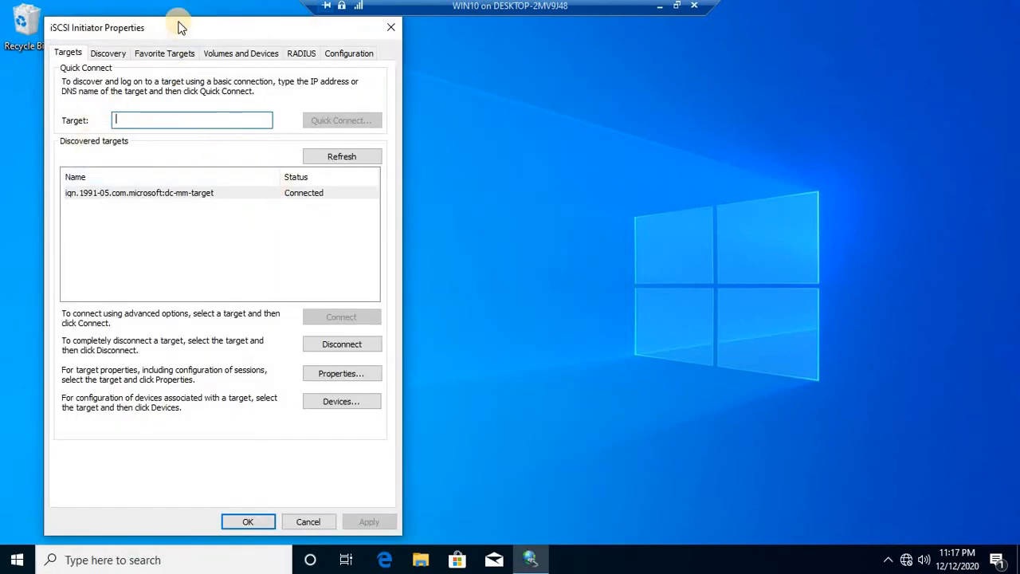
{"action": "left_click_drag", "start_coordinate": [177, 27], "coordinate": [205, 30]}
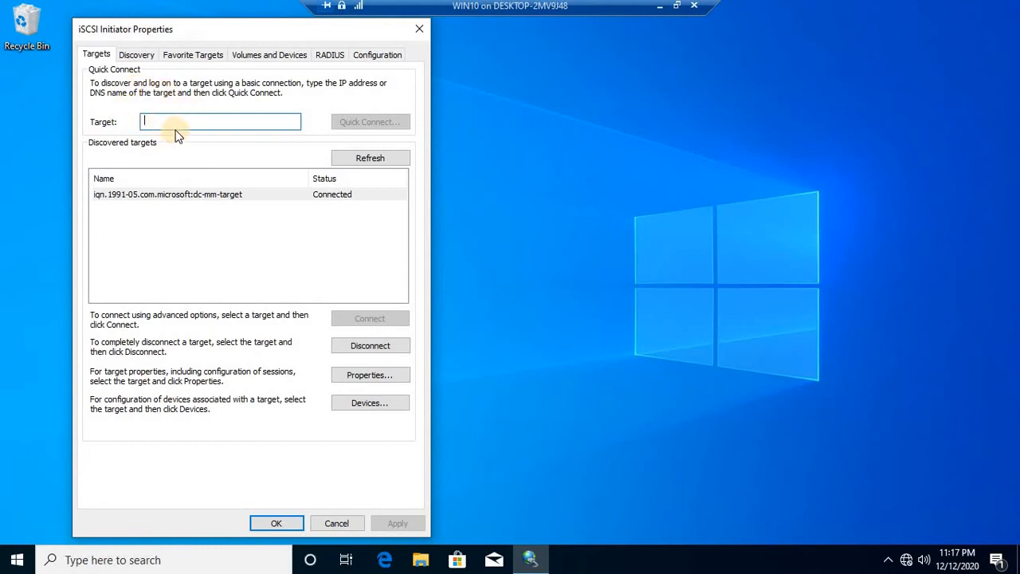
Disconnect the discovered dc-mm-target from all of its sessions.
{"action": "left_click", "coordinate": [182, 196]}
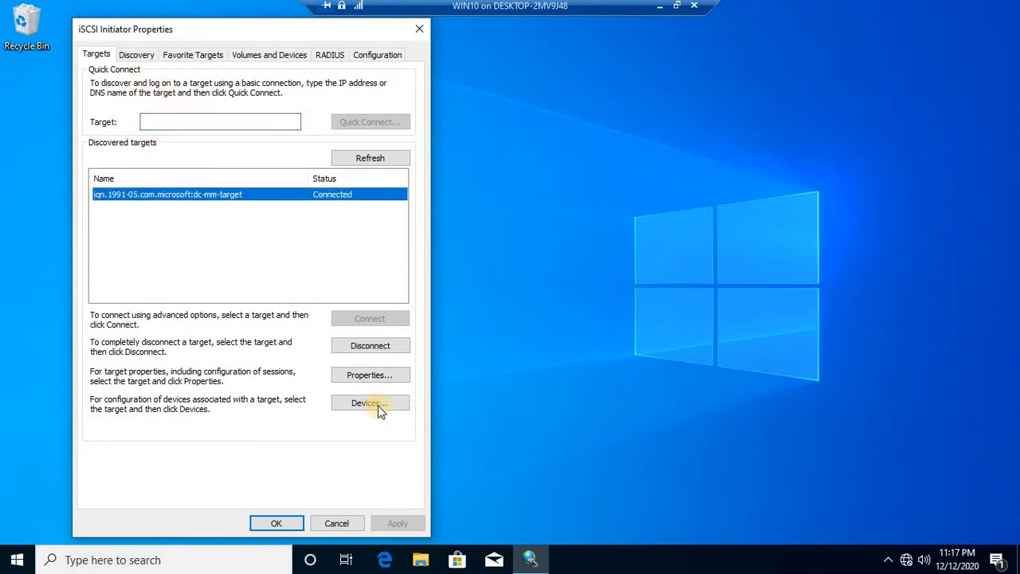
{"action": "left_click", "coordinate": [366, 347]}
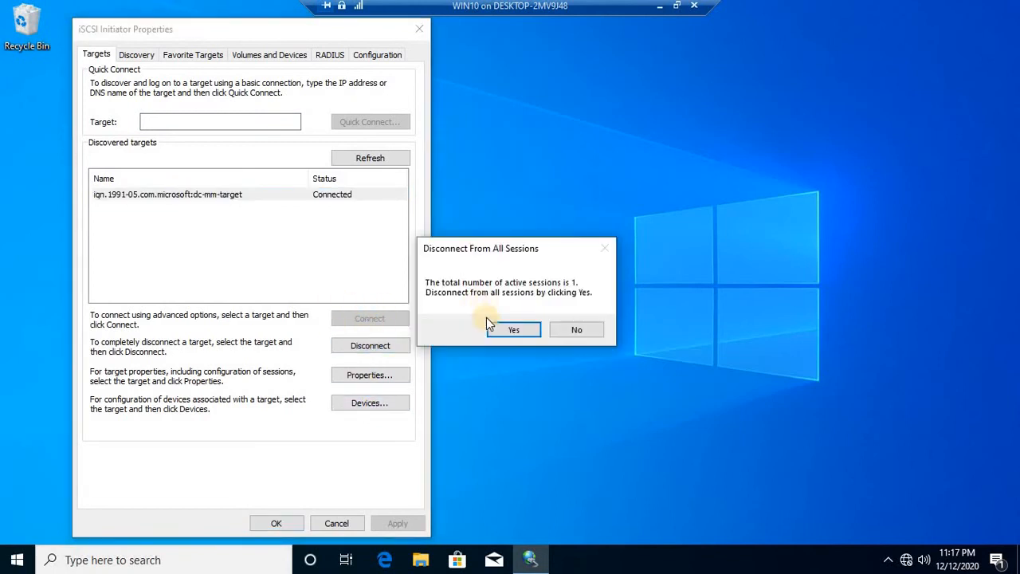
{"action": "left_click", "coordinate": [522, 329]}
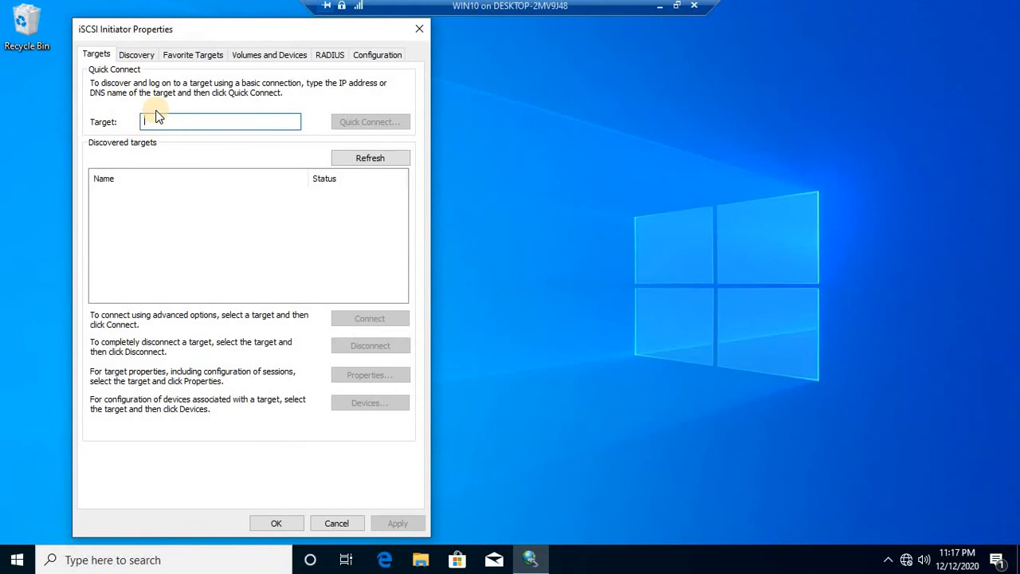
Discover the targets at 192.168.1.100 with Quick Connect, connect to dc-mm-target, and accept the initiator properties.
{"action": "type", "text": "192.168.1.100"}
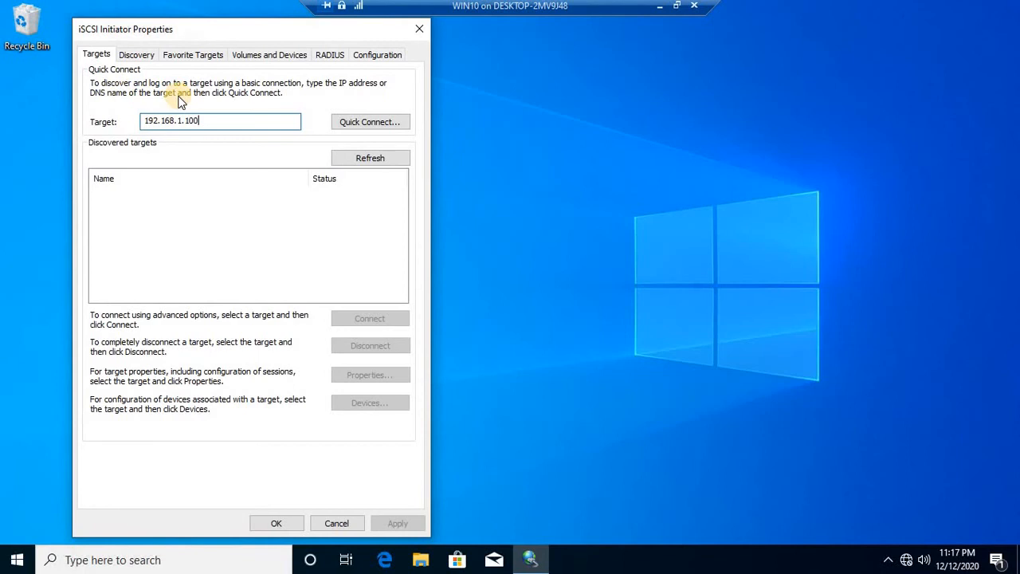
{"action": "left_click", "coordinate": [369, 123]}
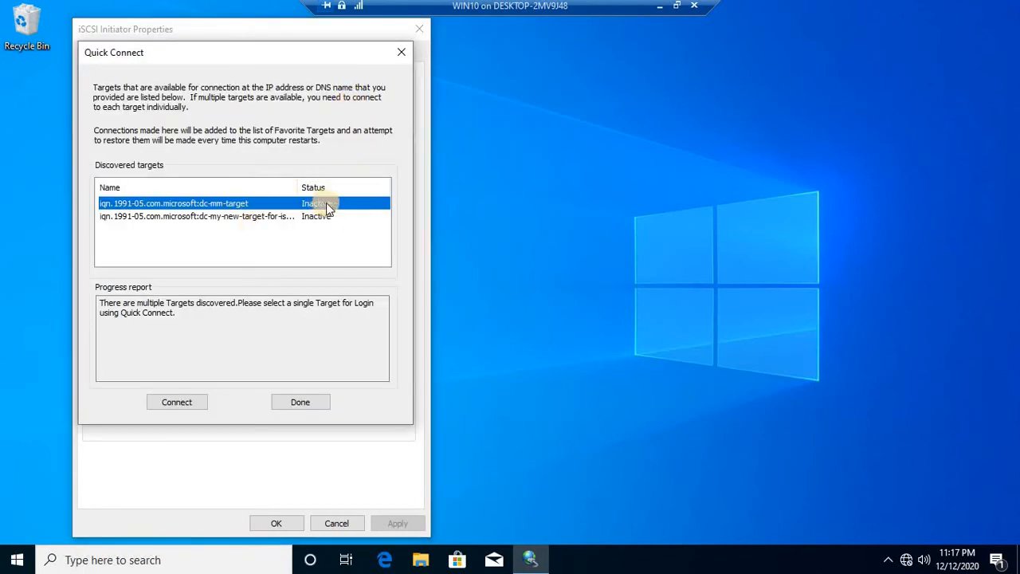
{"action": "left_click", "coordinate": [231, 214]}
{"action": "left_click", "coordinate": [233, 201]}
{"action": "left_click", "coordinate": [182, 402]}
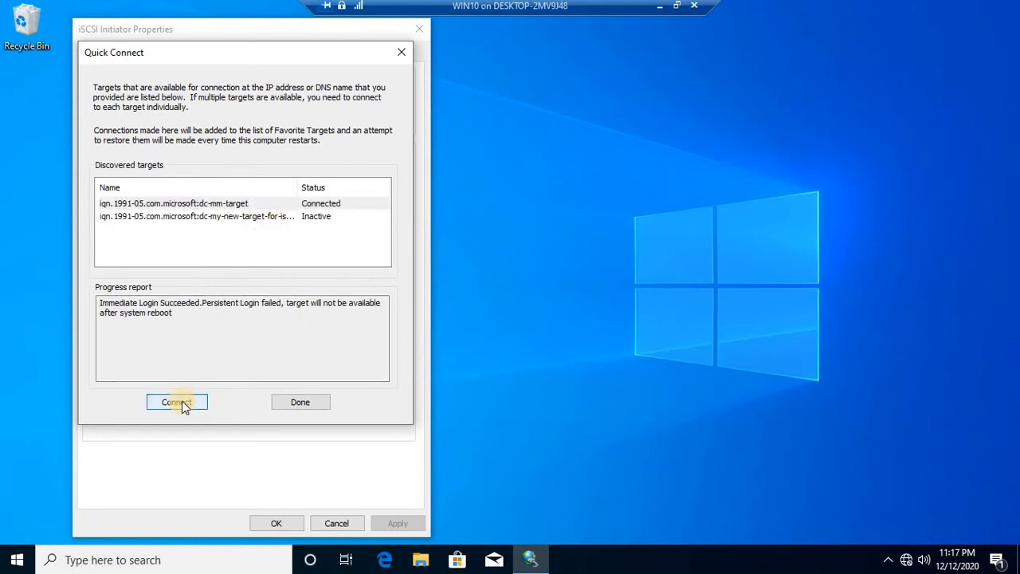
{"action": "left_click", "coordinate": [296, 400]}
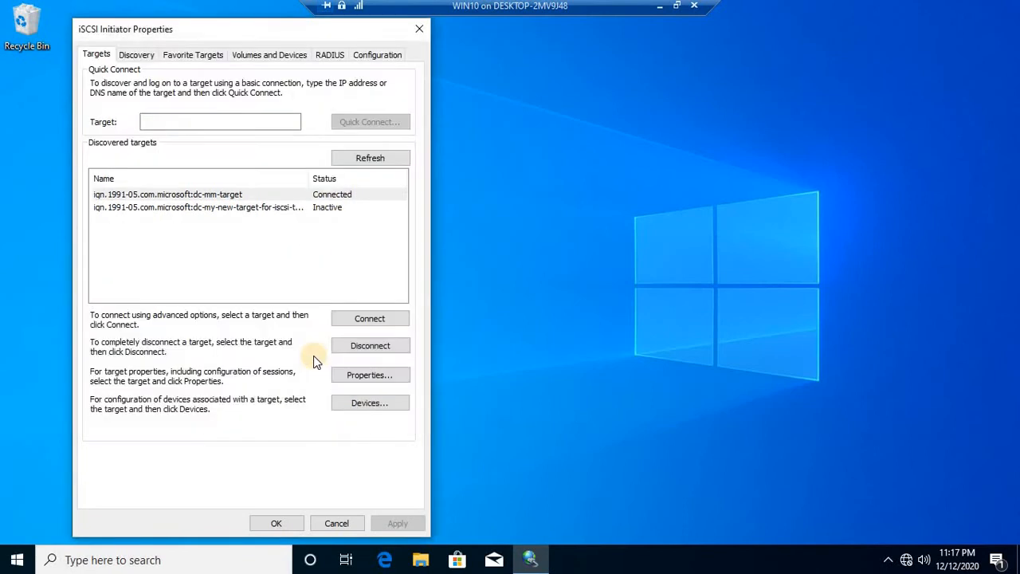
{"action": "left_click", "coordinate": [276, 524]}
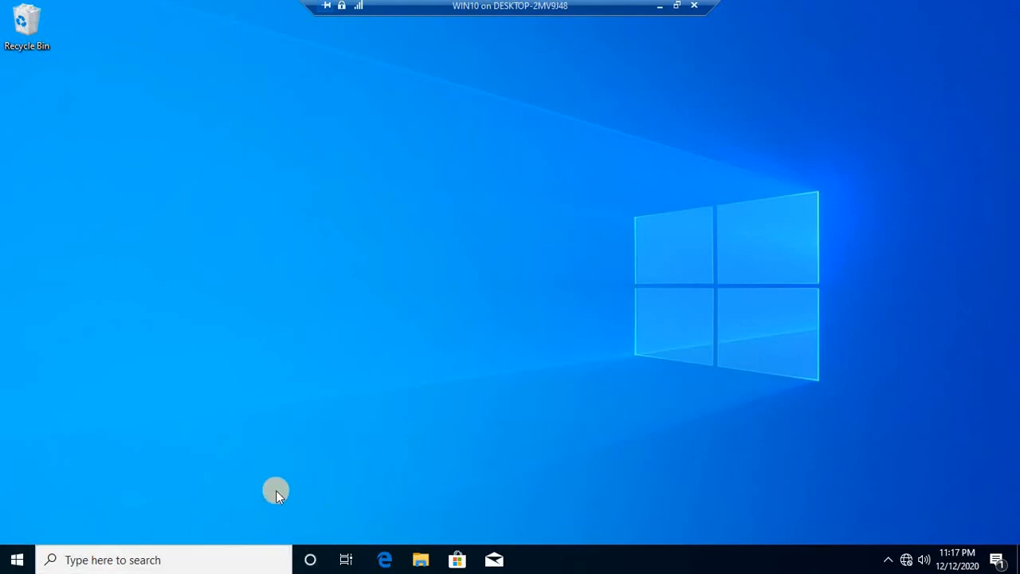
Check the drives listed under This PC and open Disk Management by running diskmgmt.msc.
{"action": "key", "text": "super+e"}
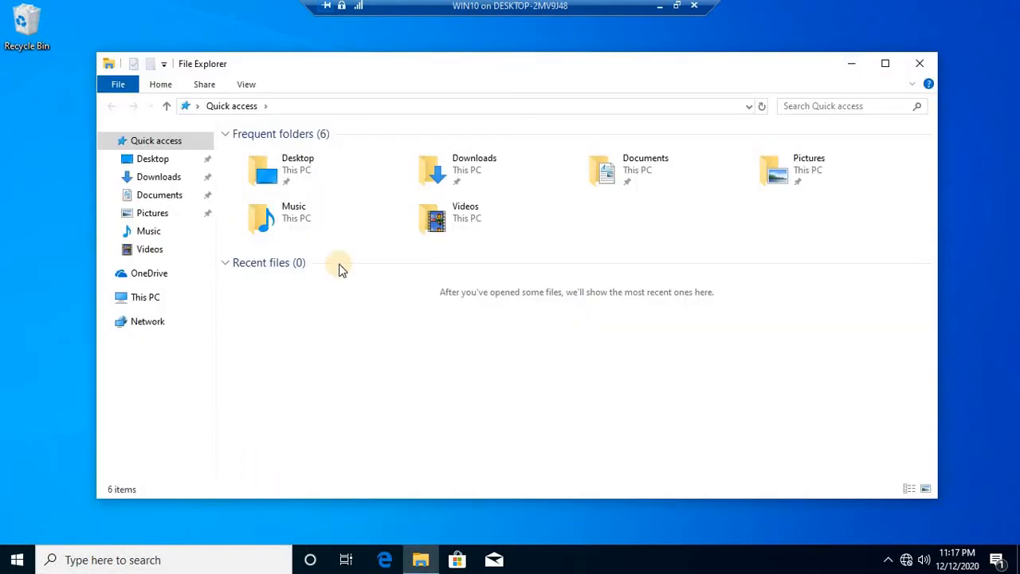
{"action": "left_click", "coordinate": [142, 300]}
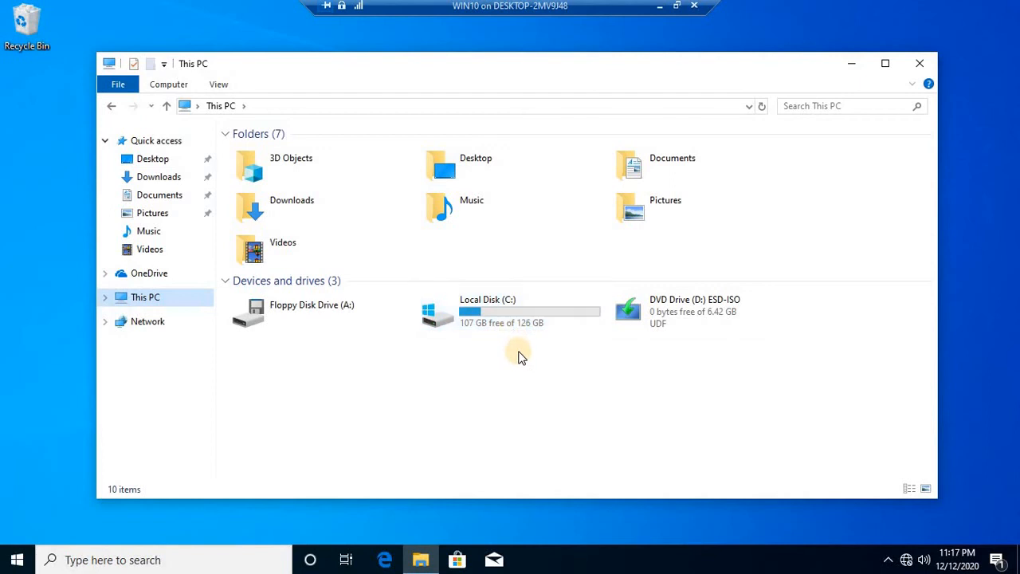
{"action": "key", "text": "super+r"}
{"action": "type", "text": "dis"}
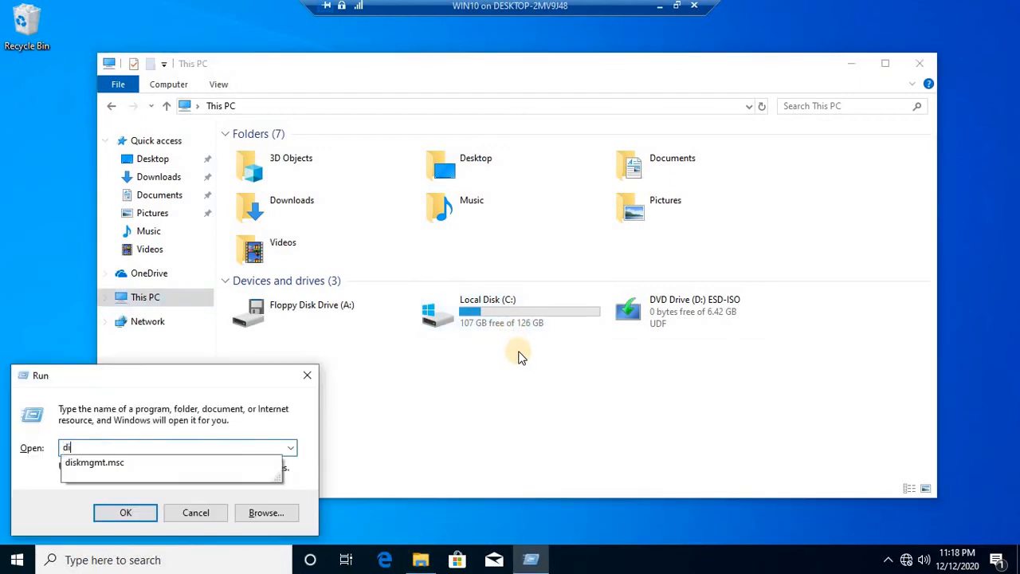
{"action": "key", "text": "Down"}
{"action": "key", "text": "Return"}
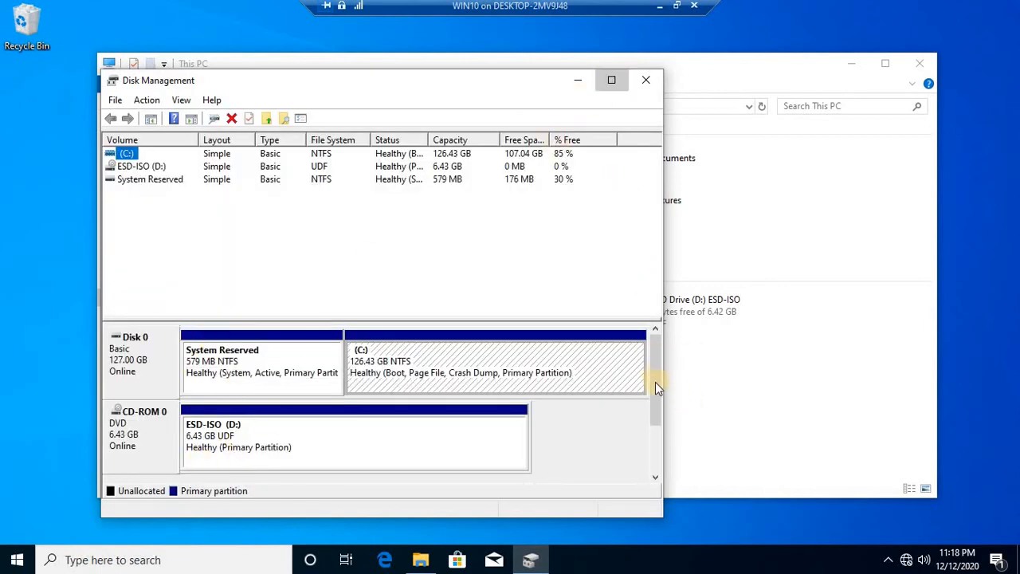
Maximize Disk Management to examine the listed disks, and return to the This PC window.
{"action": "key", "text": "super+Up"}
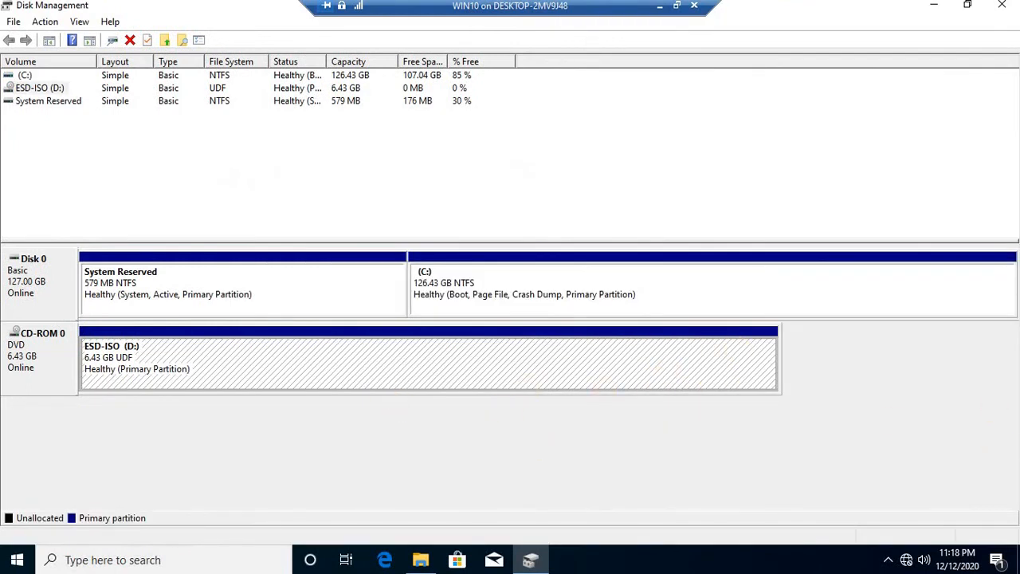
{"action": "left_click", "coordinate": [904, 384]}
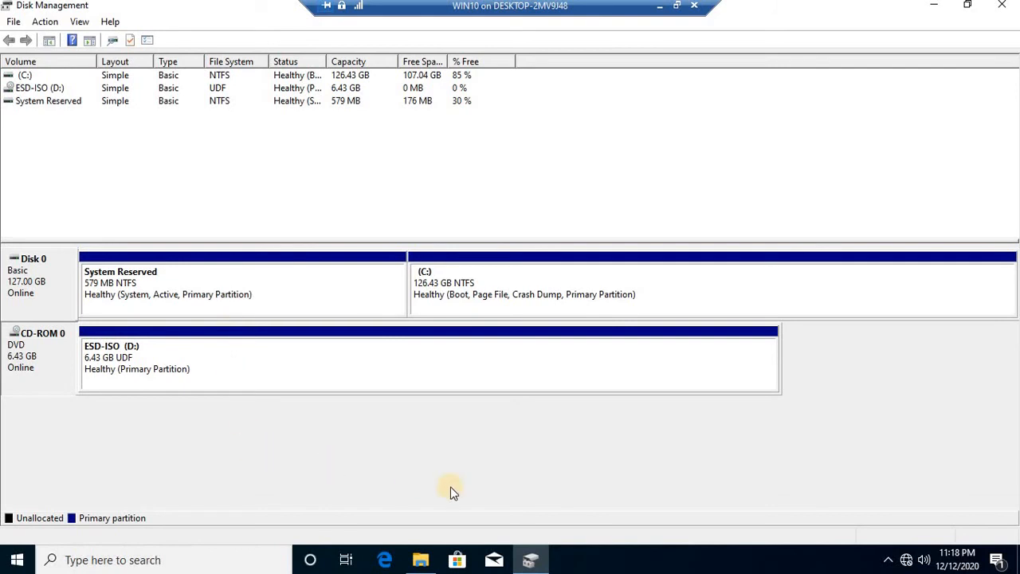
{"action": "left_click", "coordinate": [532, 559]}
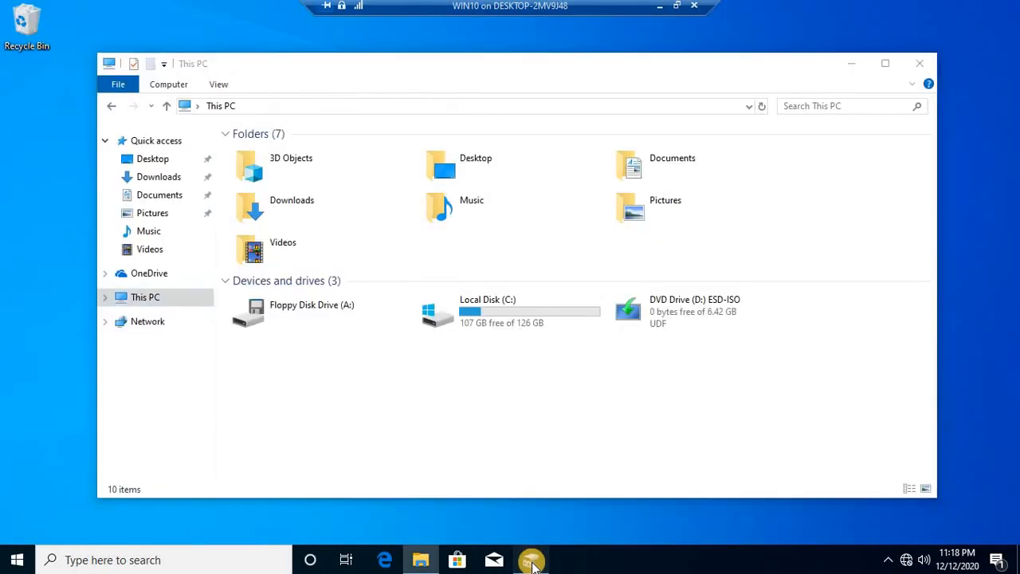
{"action": "left_click", "coordinate": [531, 559]}
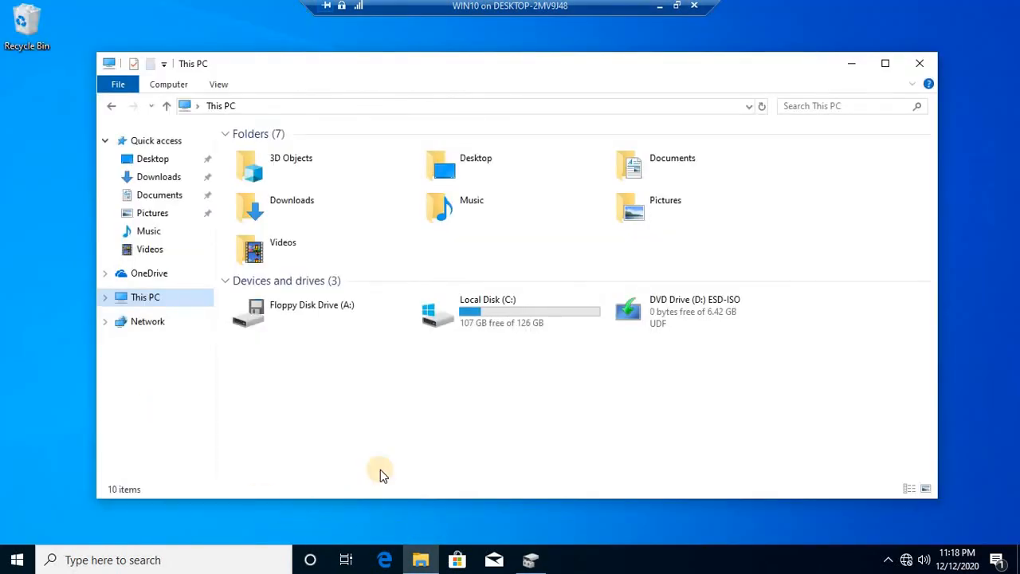
Connect the iSCSI Initiator to dc-my-new-target-for-iscsi-target as a favorite target, and return to Disk Management.
{"action": "left_click", "coordinate": [137, 558]}
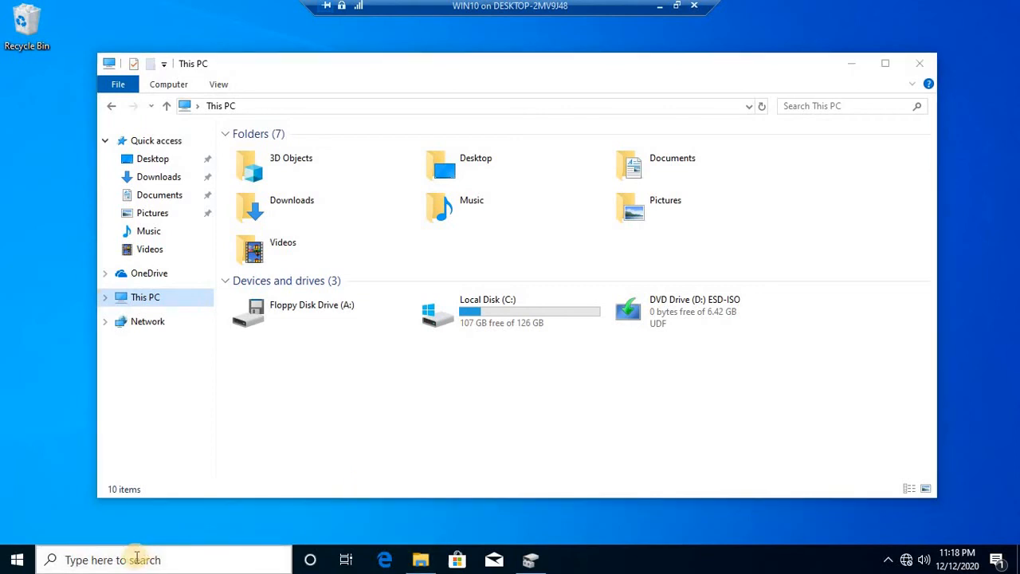
{"action": "type", "text": "is"}
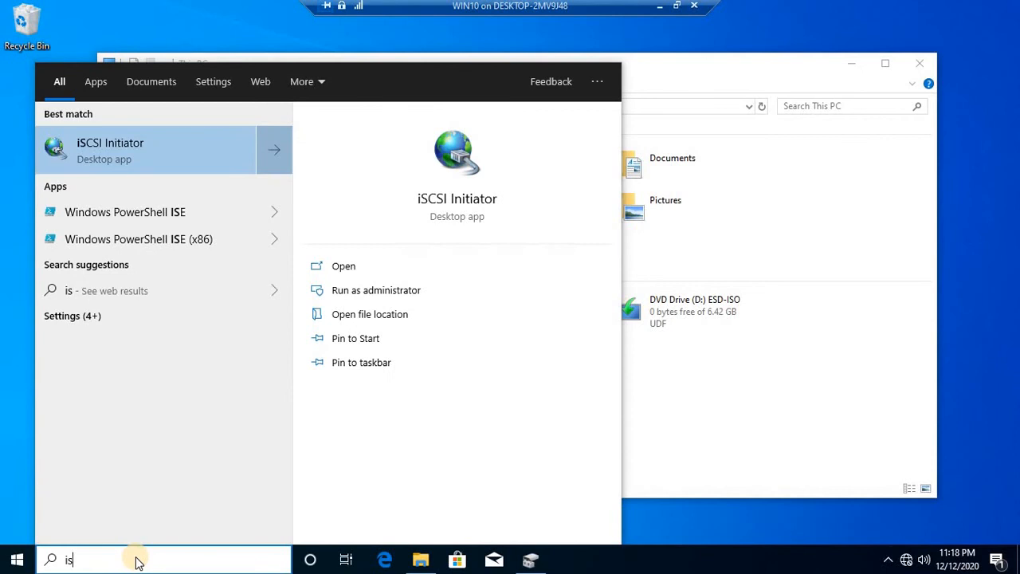
{"action": "left_click", "coordinate": [102, 151]}
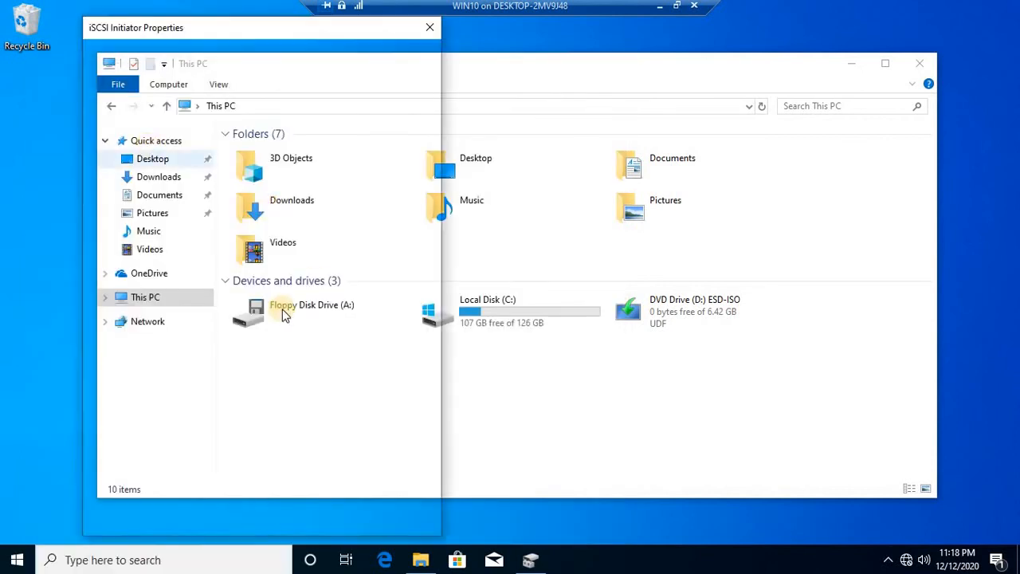
{"action": "left_click", "coordinate": [188, 196]}
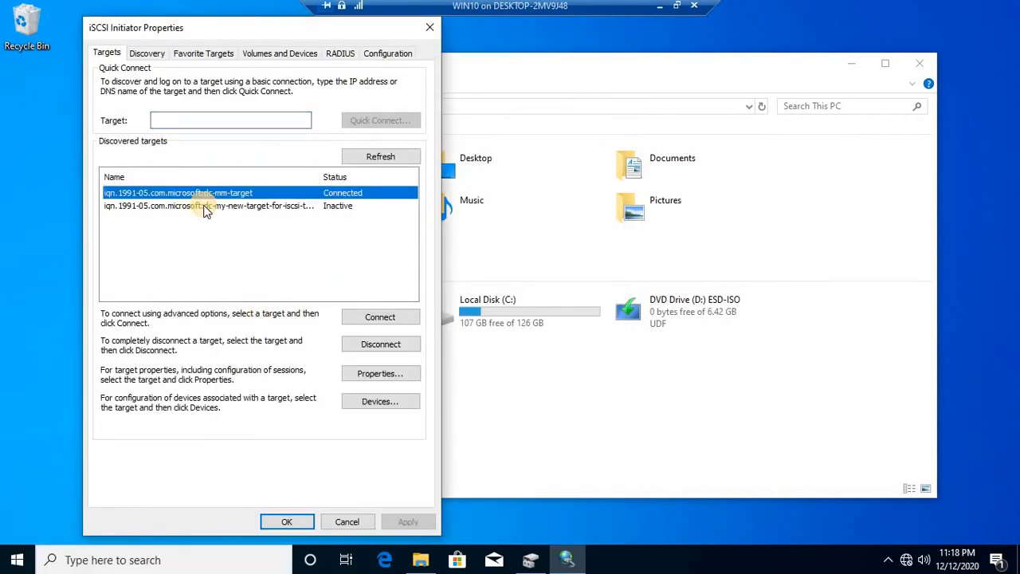
{"action": "left_click", "coordinate": [195, 206]}
{"action": "left_click", "coordinate": [389, 317]}
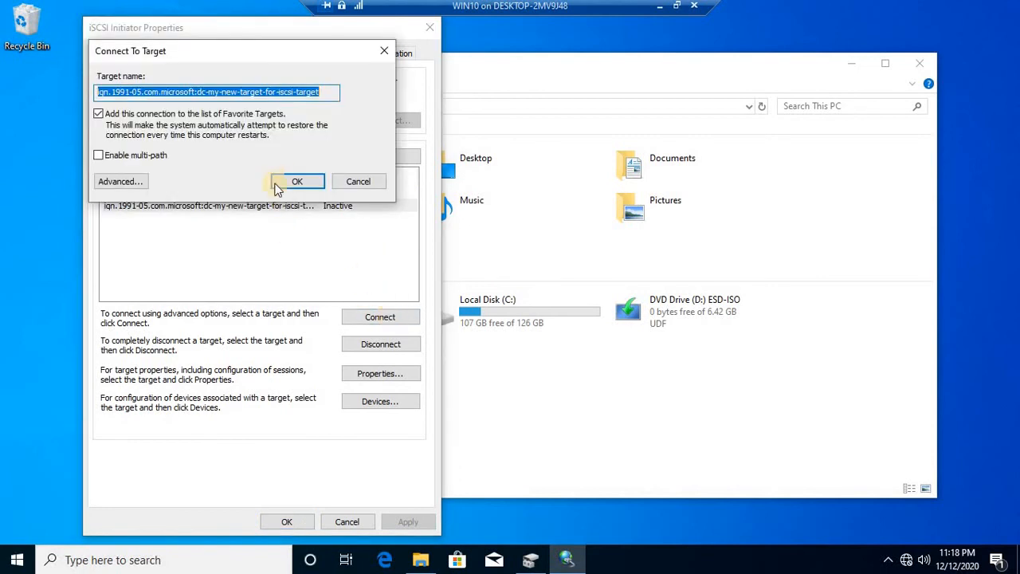
{"action": "left_click", "coordinate": [289, 180]}
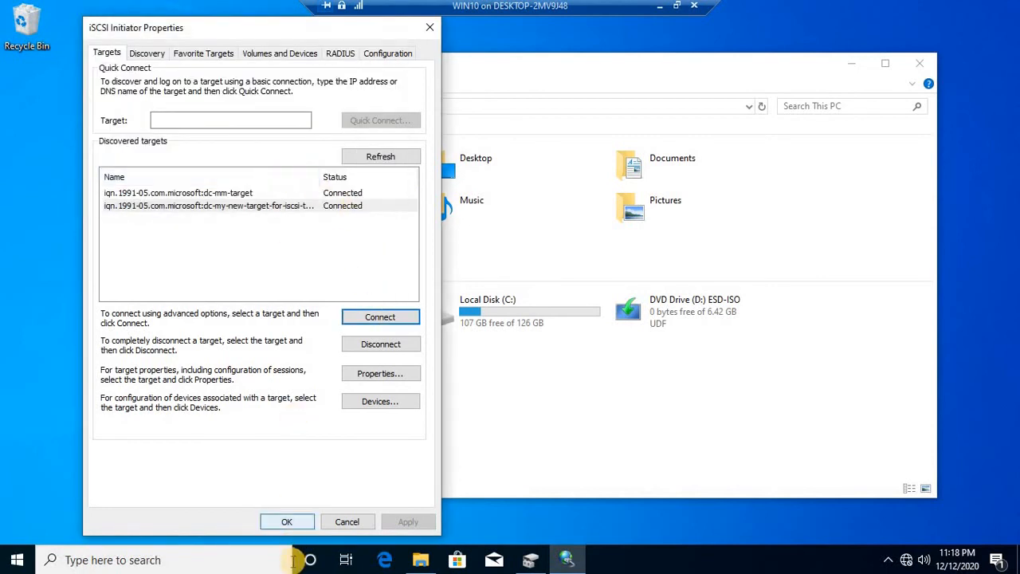
{"action": "left_click", "coordinate": [283, 521]}
{"action": "left_click", "coordinate": [530, 560]}
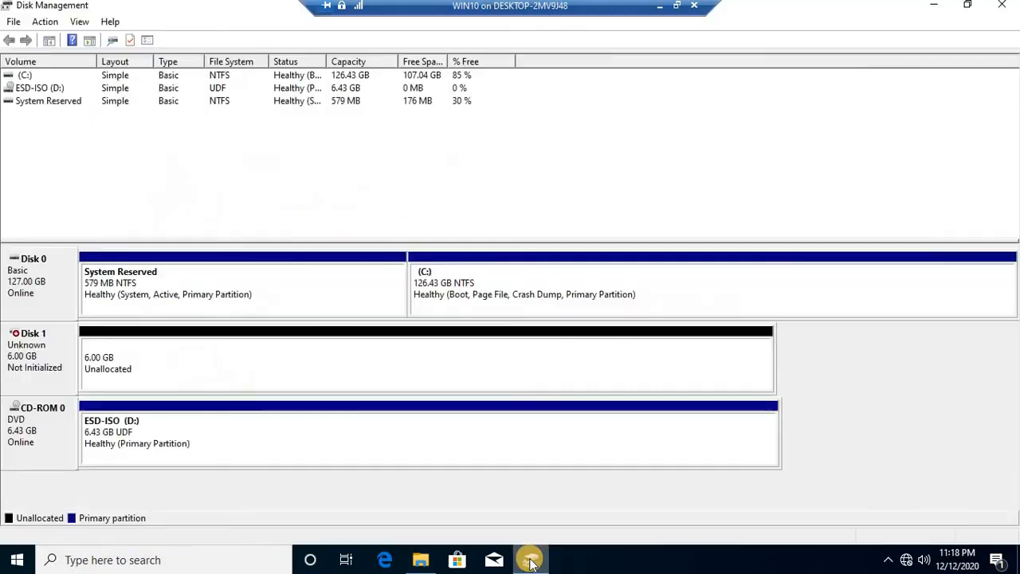
{"action": "left_click", "coordinate": [39, 358]}
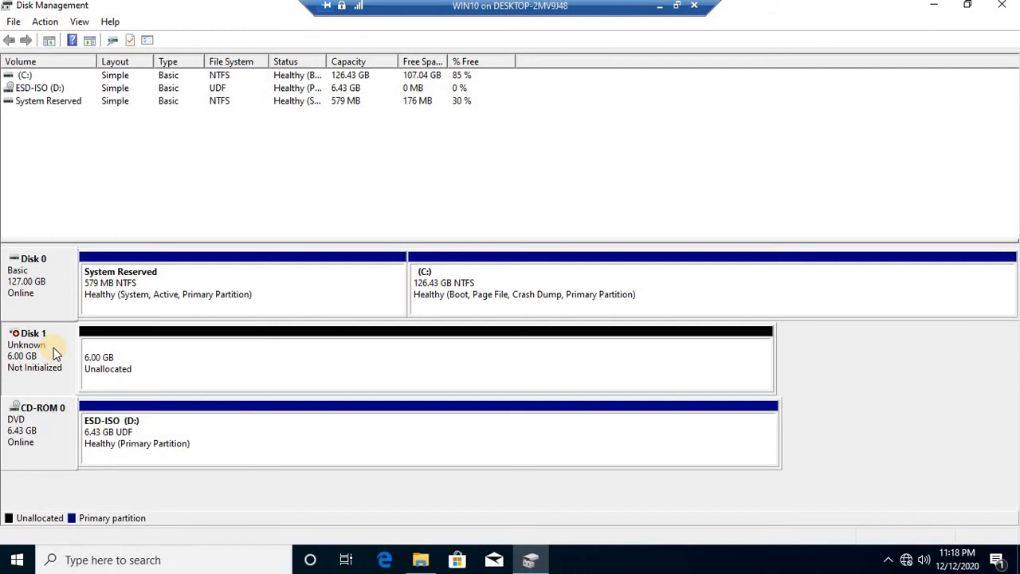
{"action": "right_click", "coordinate": [53, 348]}
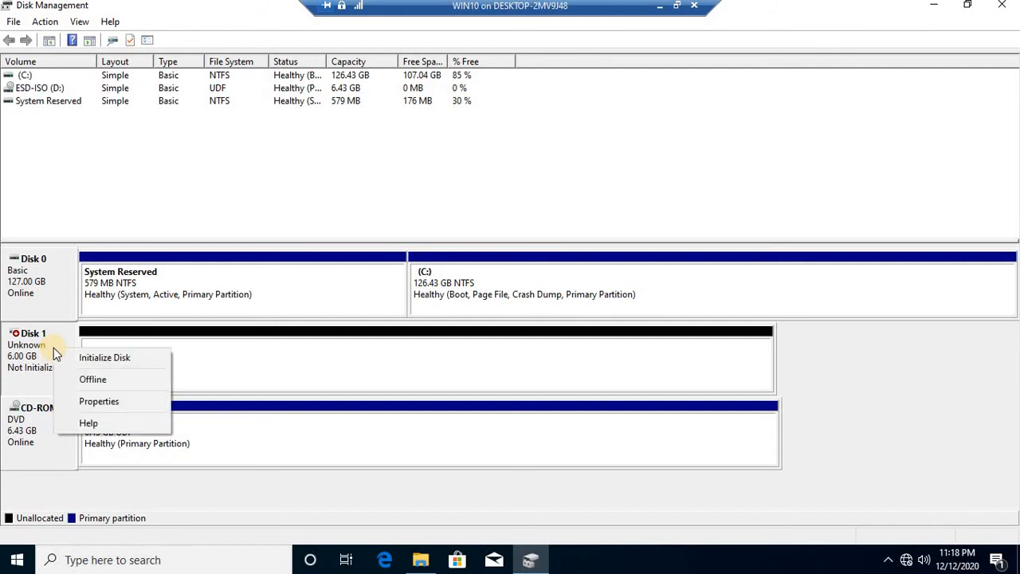
{"action": "left_click", "coordinate": [314, 346]}
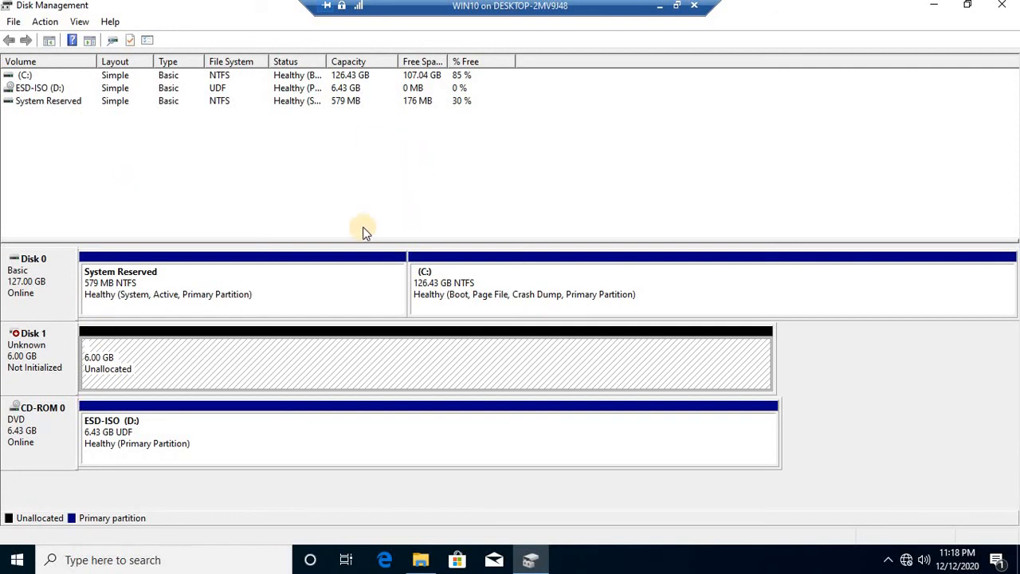
{"action": "left_click", "coordinate": [45, 357]}
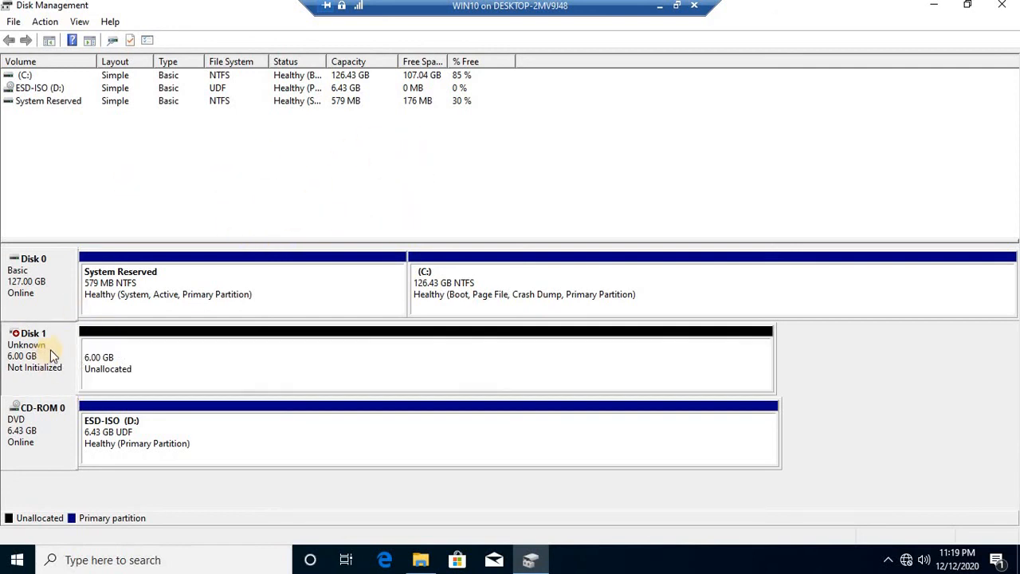
{"action": "left_click", "coordinate": [123, 373]}
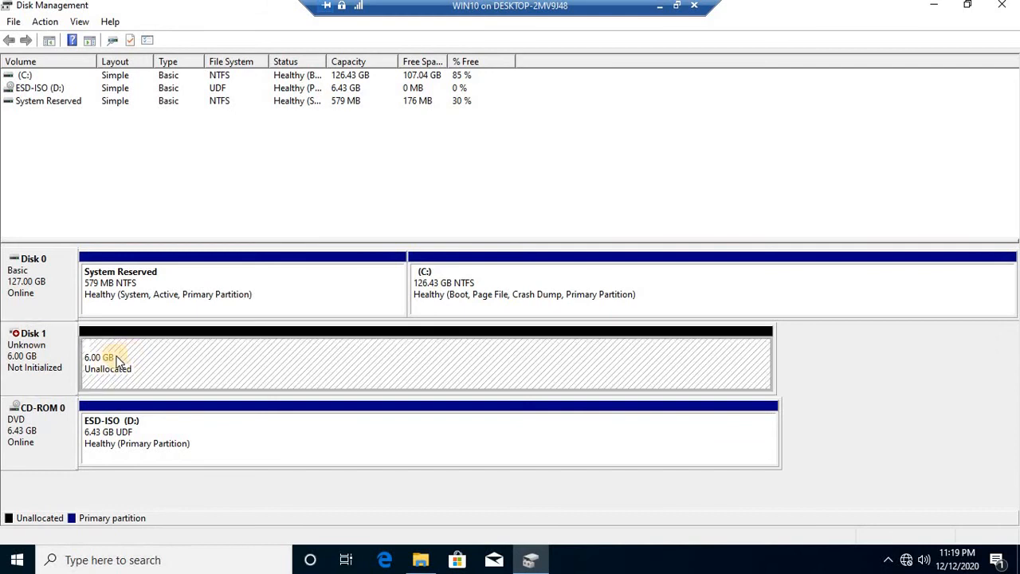
Open the iSCSI Initiator, disconnect all sessions of dc-mm-target, and accept the initiator properties.
{"action": "left_click", "coordinate": [528, 564]}
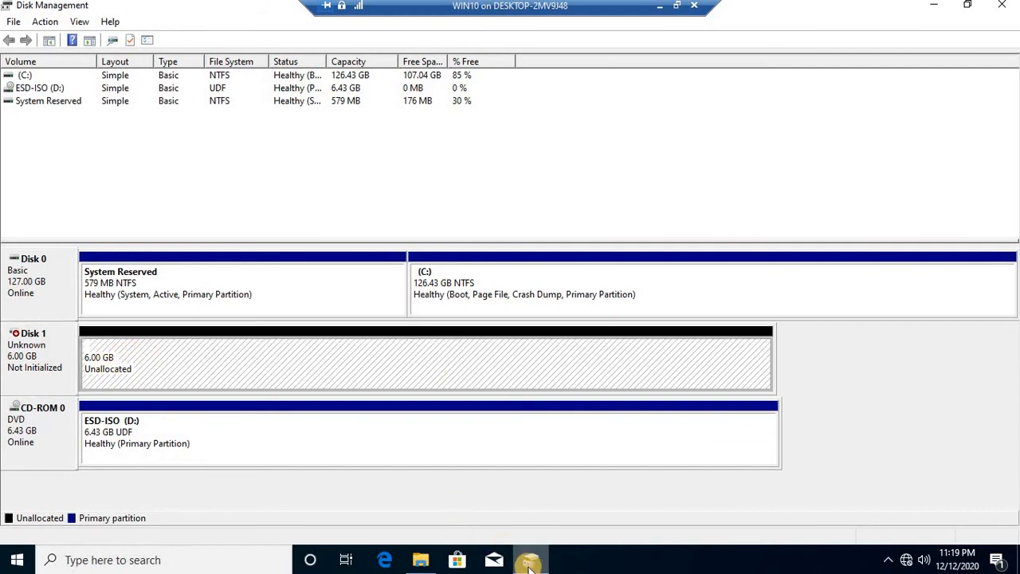
{"action": "left_click", "coordinate": [528, 564]}
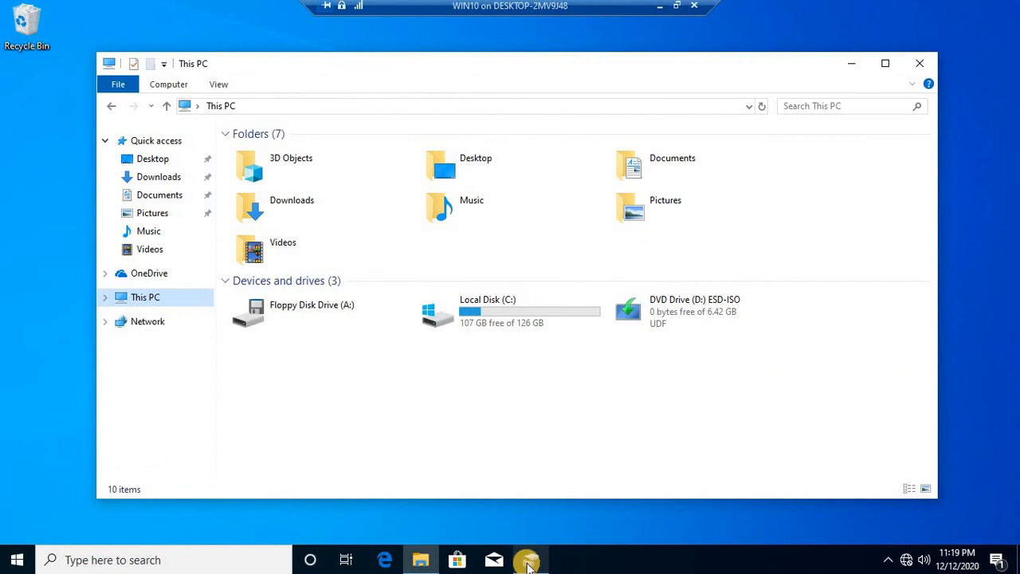
{"action": "left_click", "coordinate": [168, 560]}
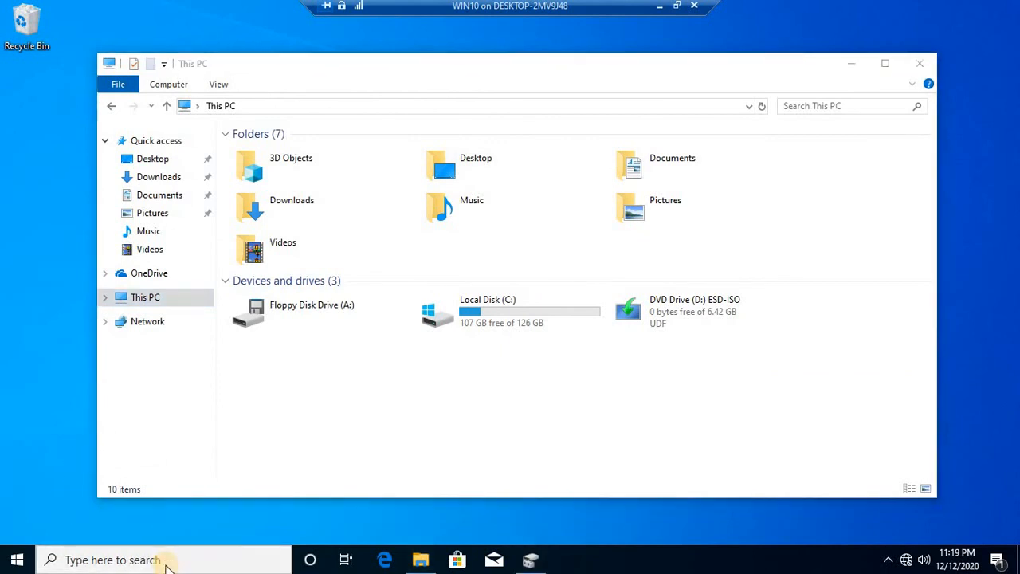
{"action": "type", "text": "is"}
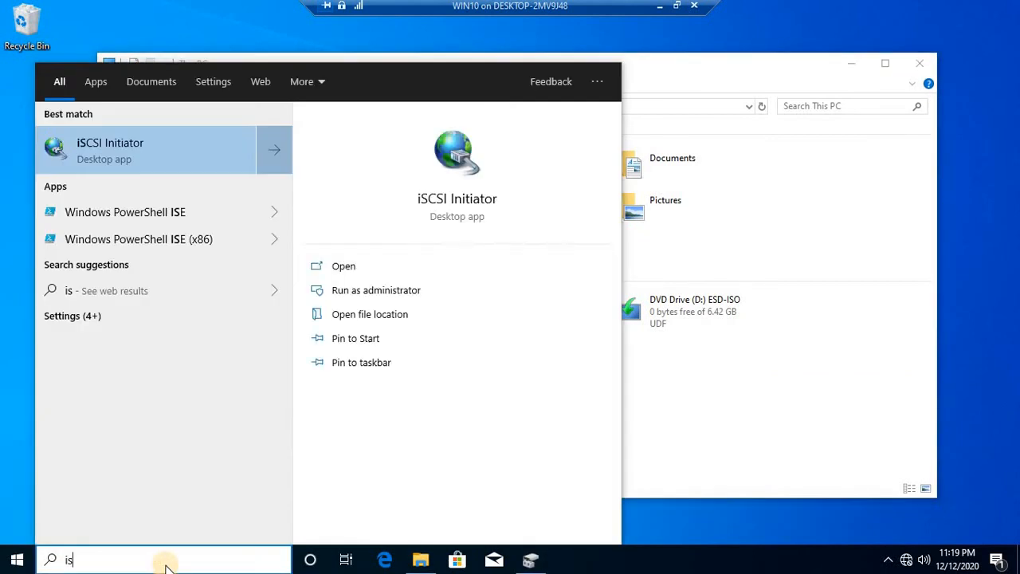
{"action": "left_click", "coordinate": [117, 161]}
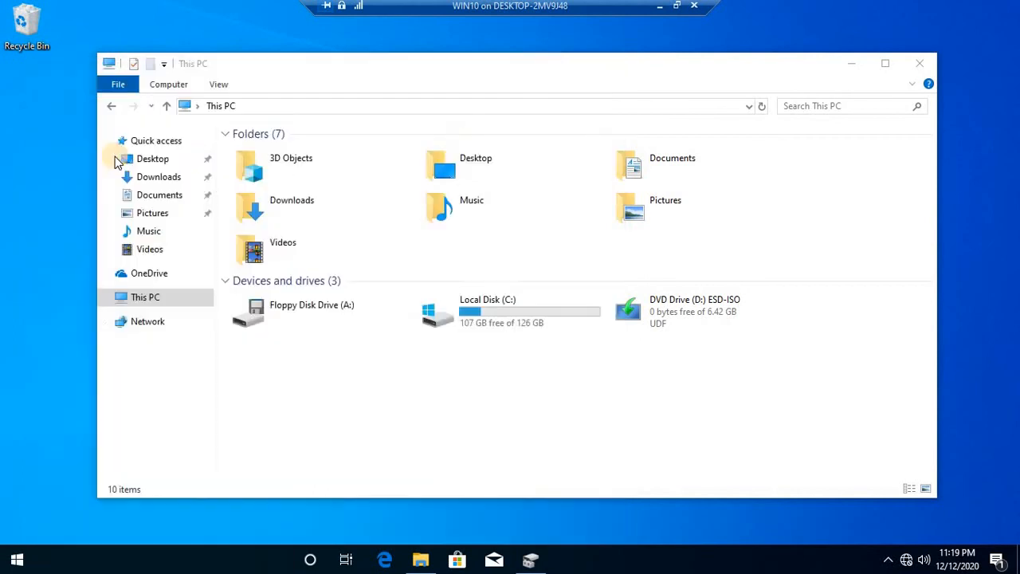
{"action": "left_click", "coordinate": [264, 194]}
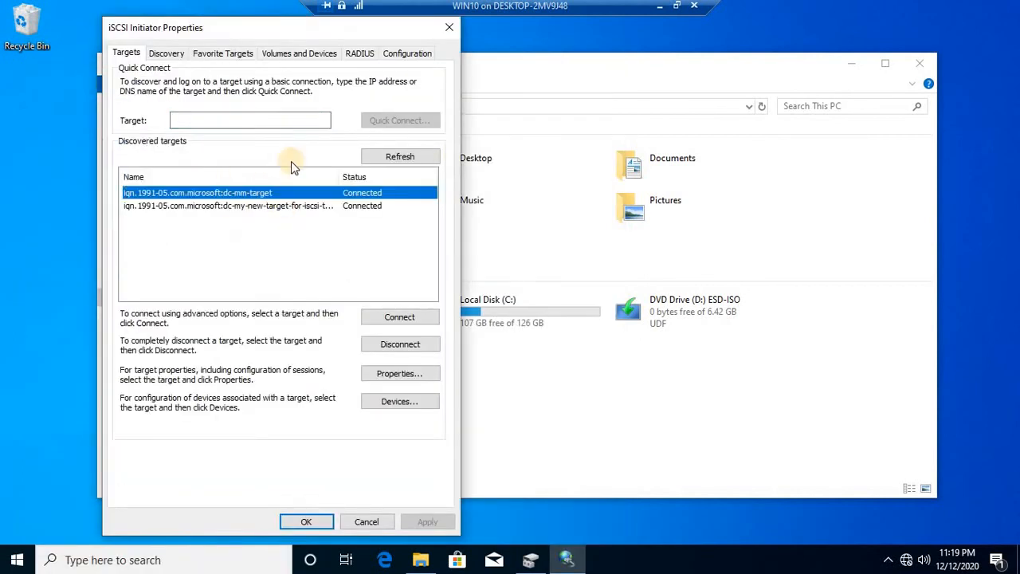
{"action": "left_click", "coordinate": [405, 348]}
{"action": "left_click", "coordinate": [510, 327]}
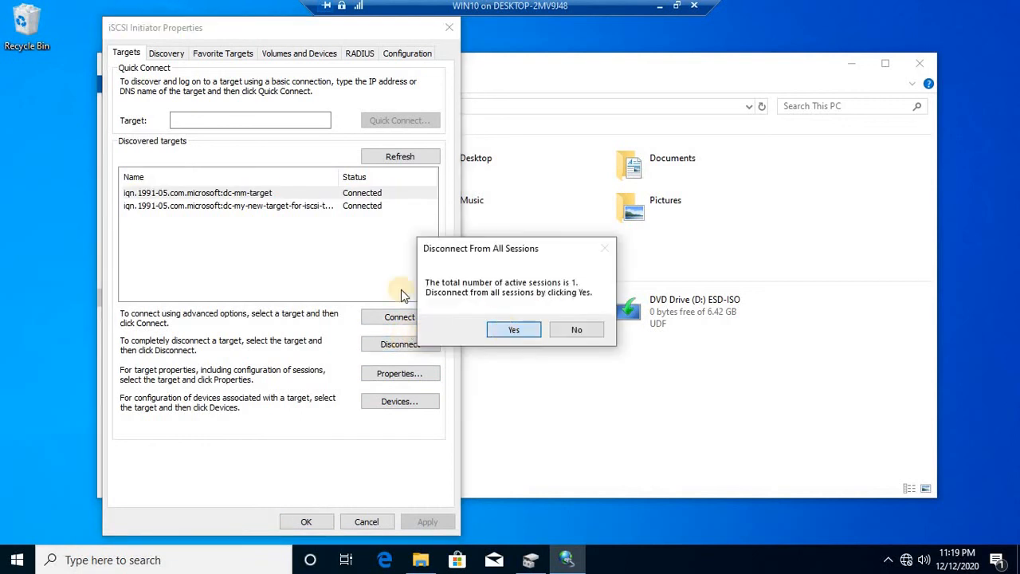
{"action": "left_click", "coordinate": [310, 207]}
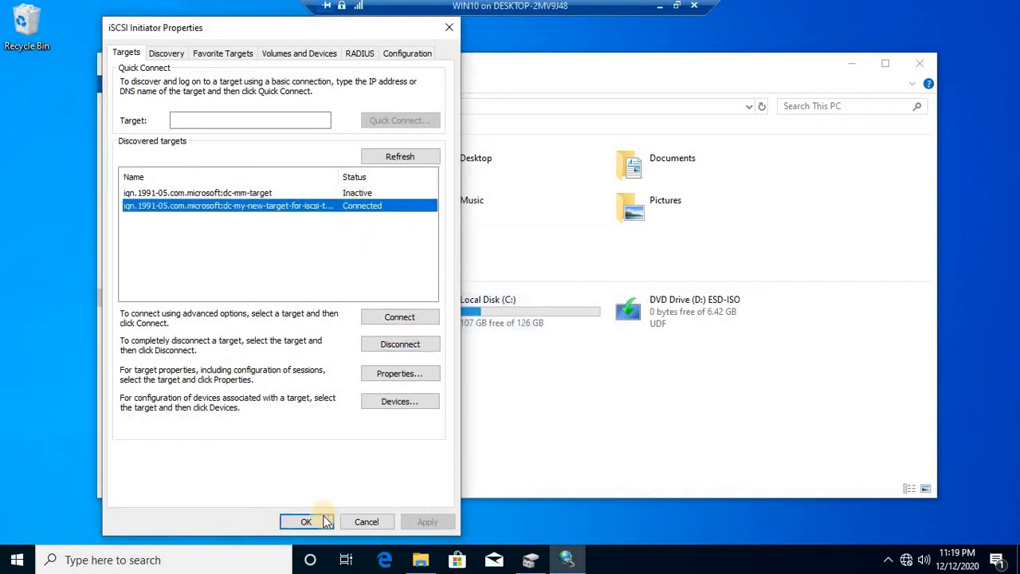
{"action": "left_click", "coordinate": [301, 521]}
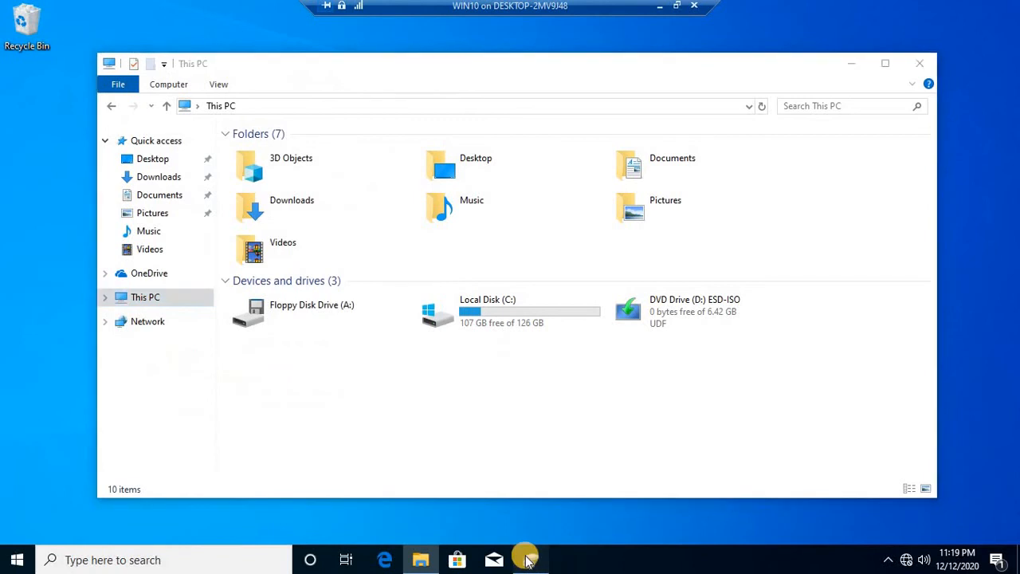
Return to Disk Management and initialize Disk 1 with the MBR (Master Boot Record) partition style.
{"action": "left_click", "coordinate": [529, 559]}
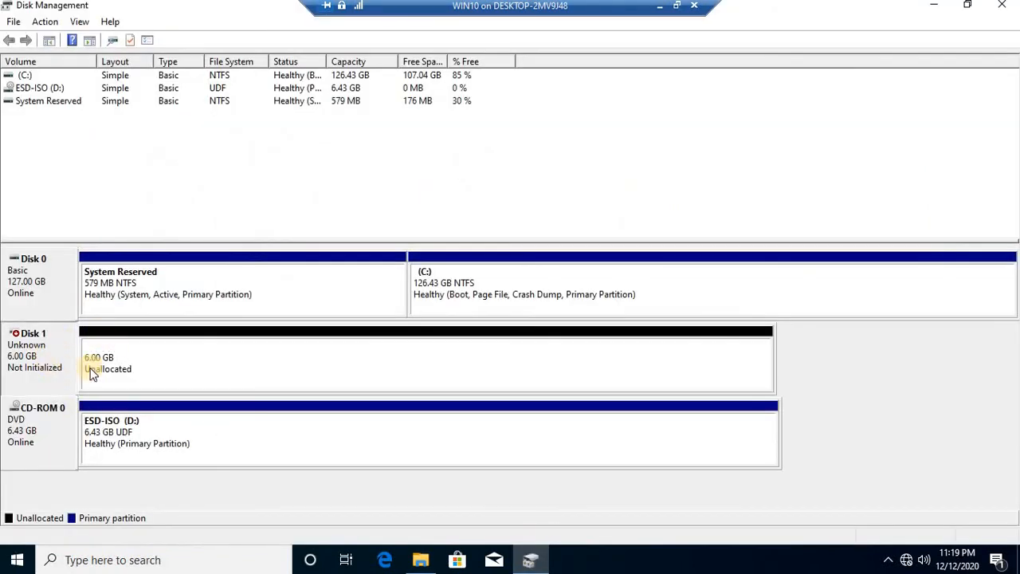
{"action": "right_click", "coordinate": [54, 359]}
{"action": "left_click", "coordinate": [87, 362]}
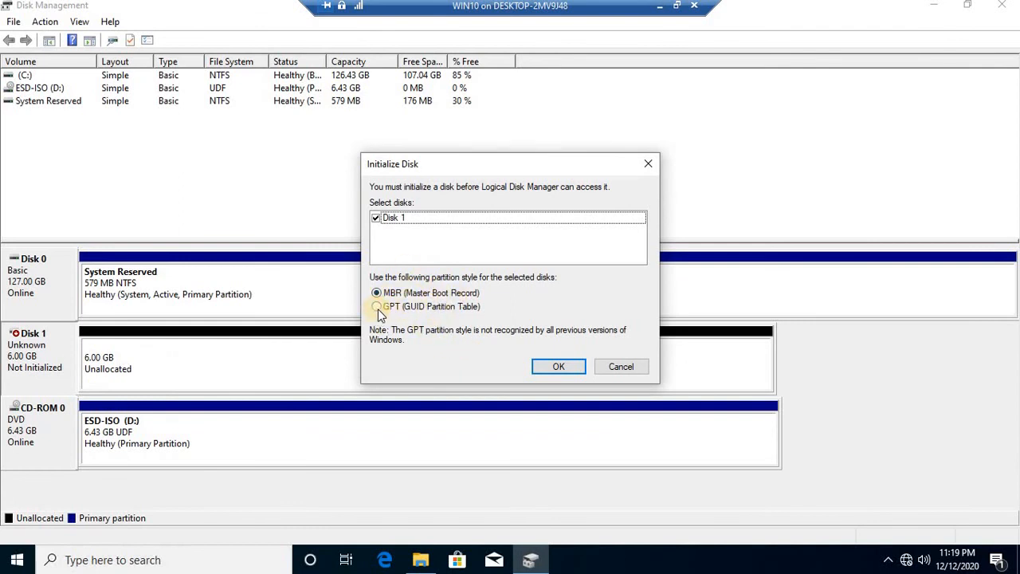
{"action": "left_click", "coordinate": [561, 366]}
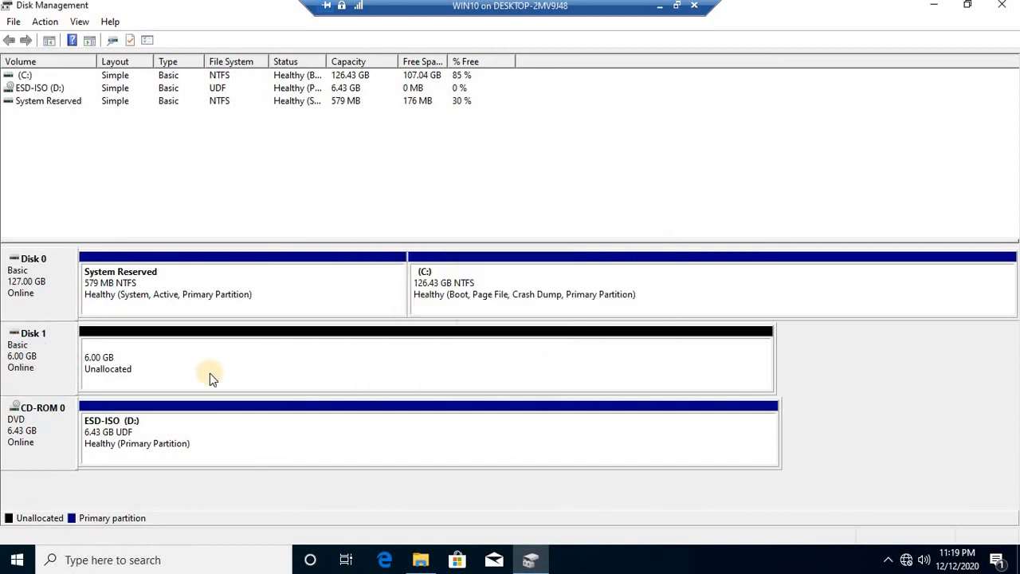
Create a new simple volume on Disk 1's unallocated space with the wizard's default settings and drive letter E.
{"action": "right_click", "coordinate": [124, 356]}
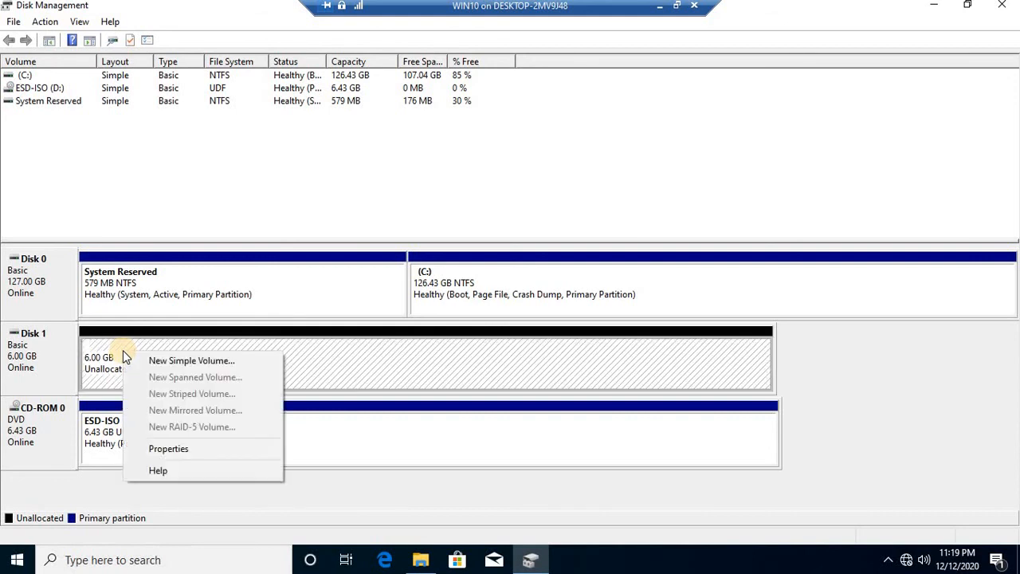
{"action": "left_click", "coordinate": [177, 363]}
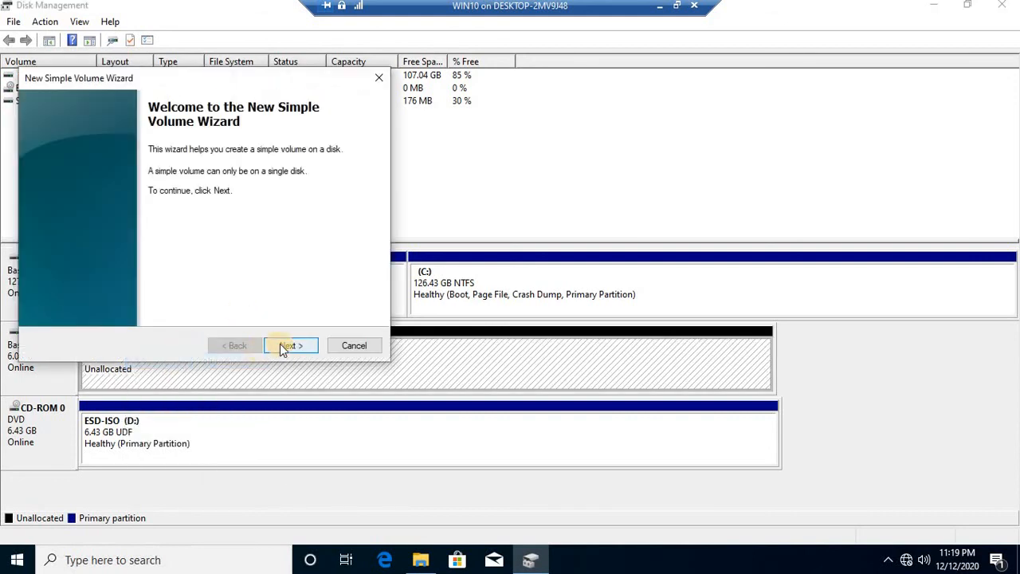
{"action": "left_click", "coordinate": [284, 346]}
{"action": "left_click", "coordinate": [288, 346]}
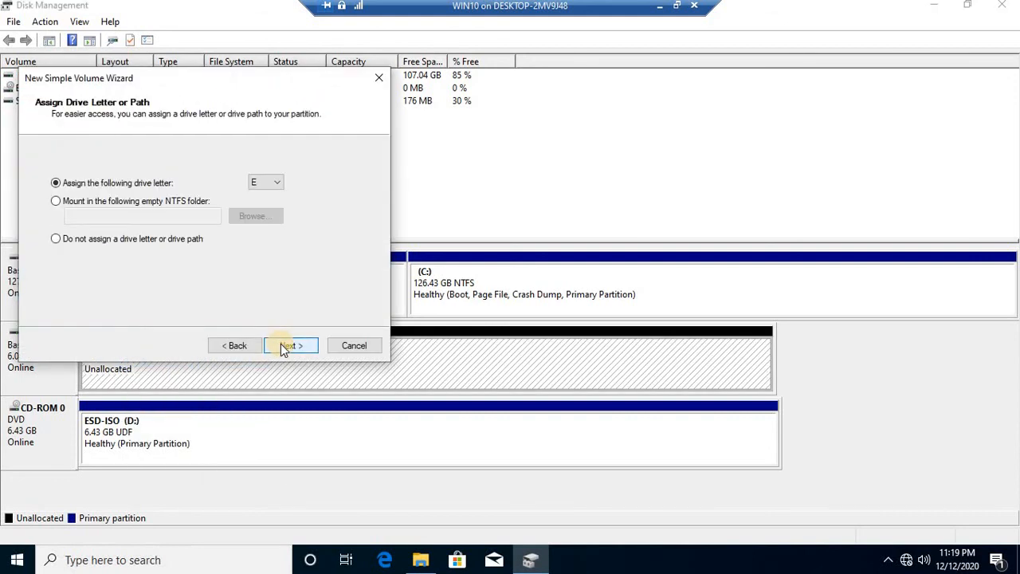
{"action": "left_click", "coordinate": [288, 346]}
{"action": "left_click", "coordinate": [288, 345]}
{"action": "left_click", "coordinate": [285, 346]}
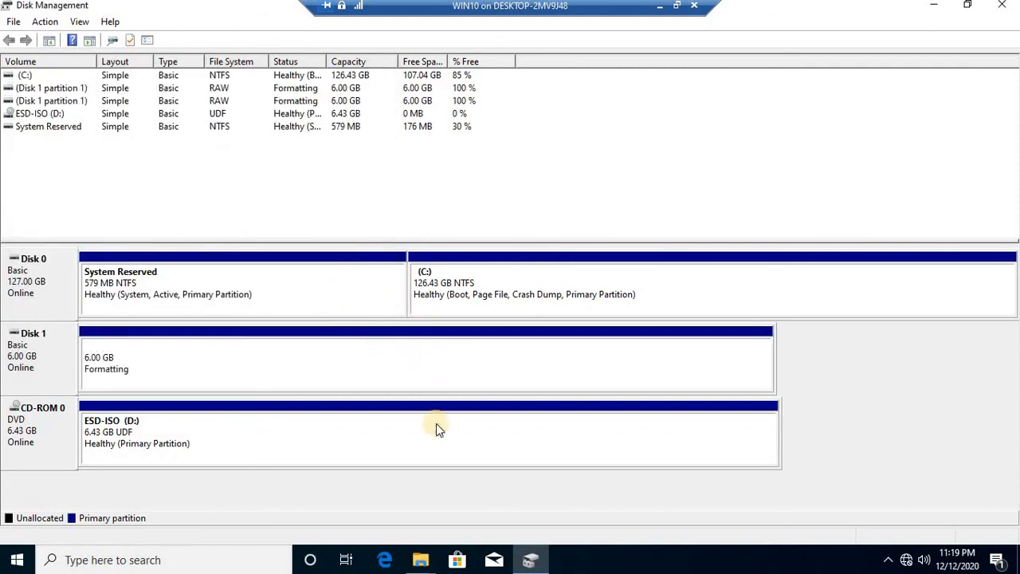
Quick-format drive E: as NTFS with 4096-byte allocation units and the label New Volume, and close the format dialog and Disk Management.
{"action": "left_click", "coordinate": [423, 561]}
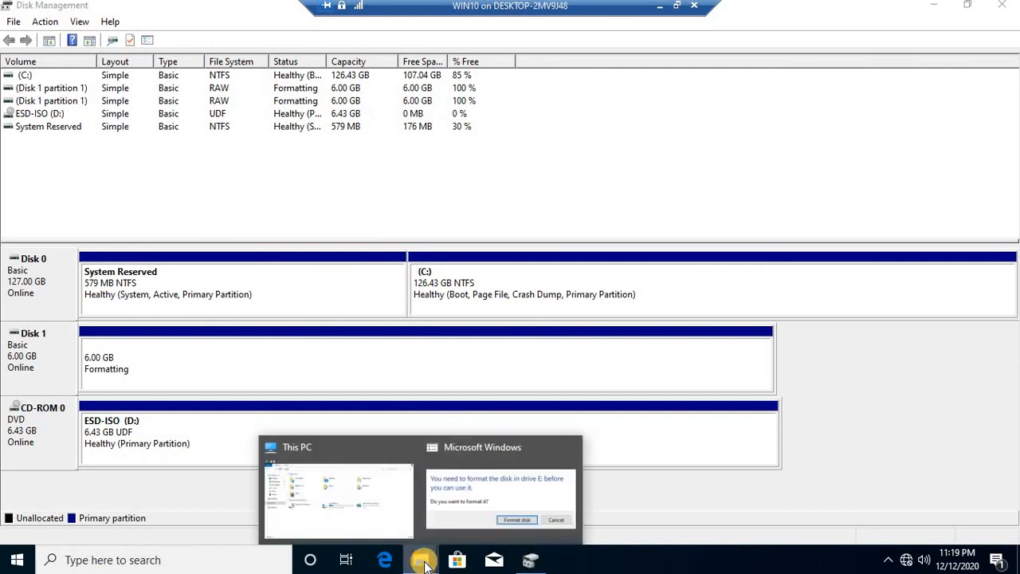
{"action": "left_click", "coordinate": [497, 482]}
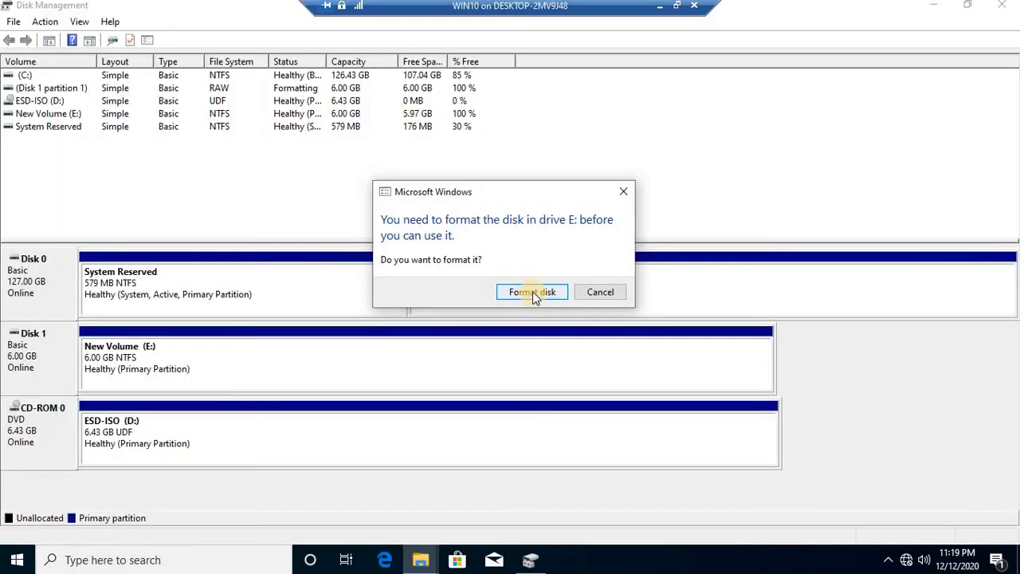
{"action": "left_click", "coordinate": [532, 291]}
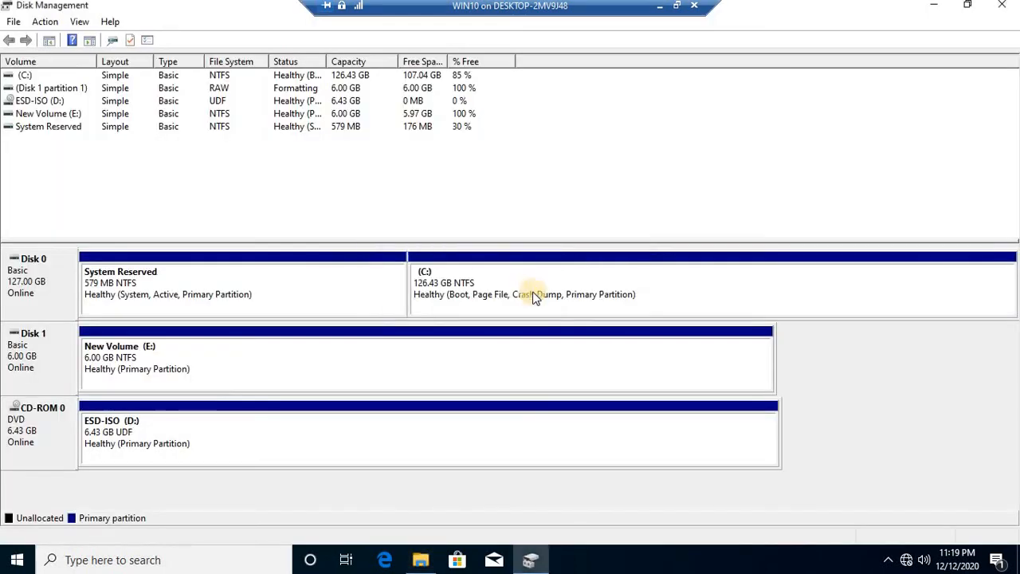
{"action": "left_click", "coordinate": [151, 369]}
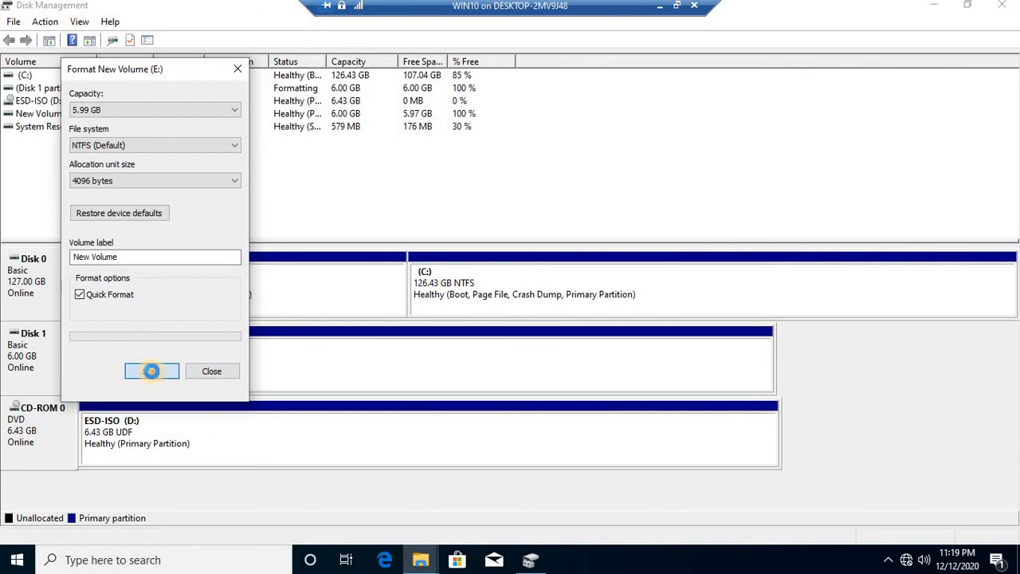
{"action": "left_click", "coordinate": [535, 278]}
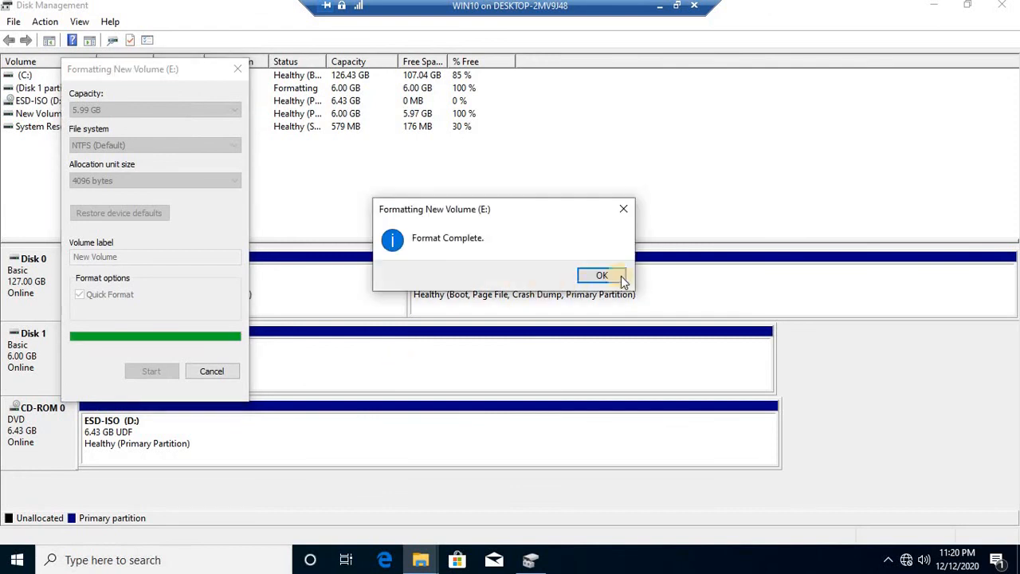
{"action": "left_click", "coordinate": [613, 277]}
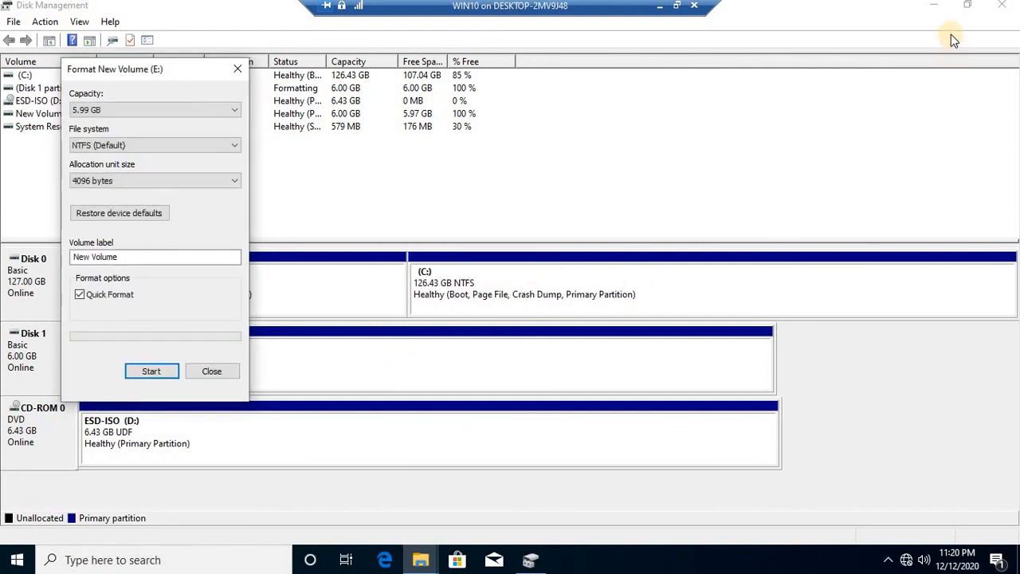
{"action": "left_click", "coordinate": [1003, 12]}
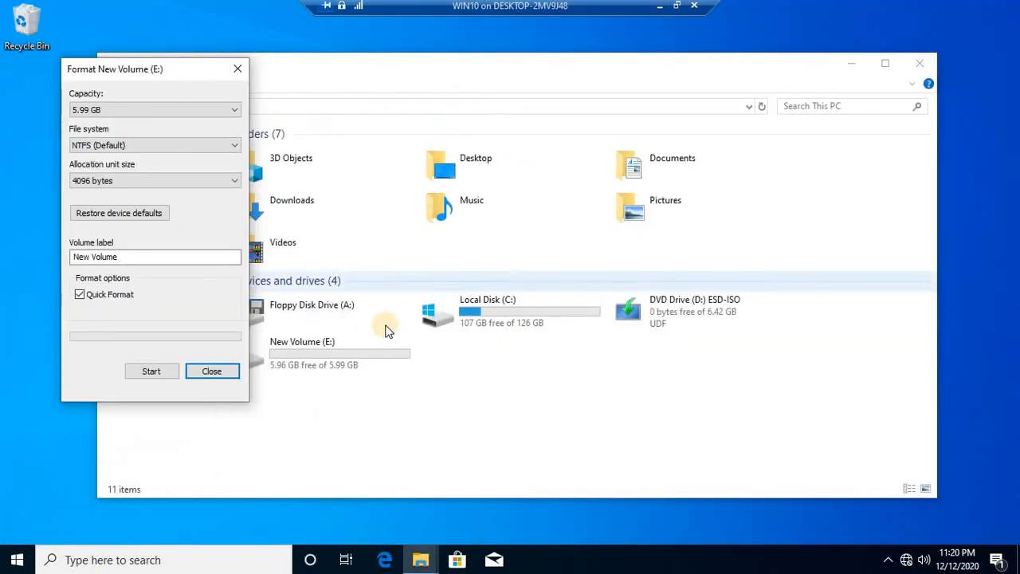
{"action": "left_click", "coordinate": [220, 374]}
Create a text document with the default name in New Volume (E:) and return to This PC.
{"action": "left_click", "coordinate": [374, 365]}
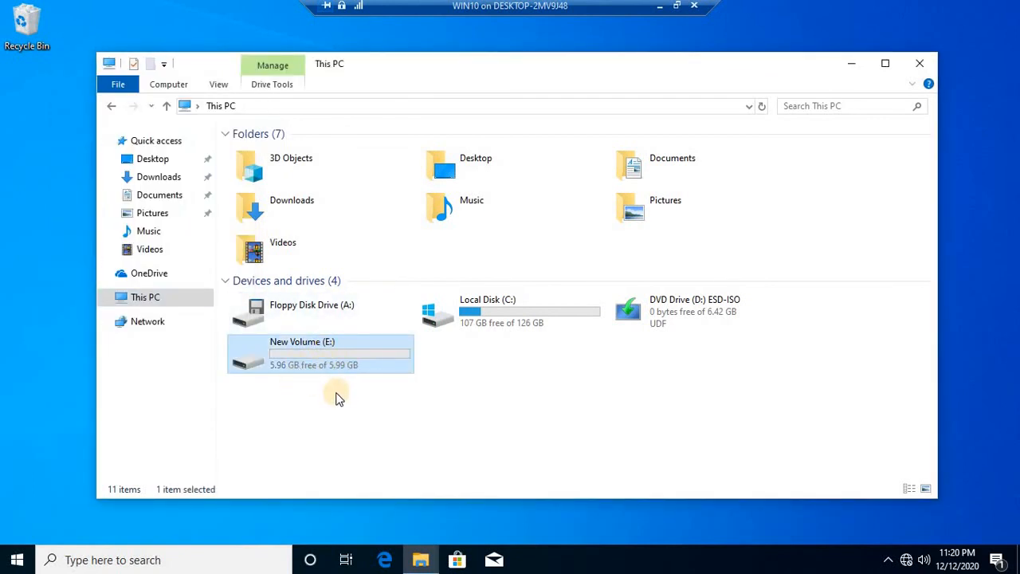
{"action": "double_click", "coordinate": [311, 353]}
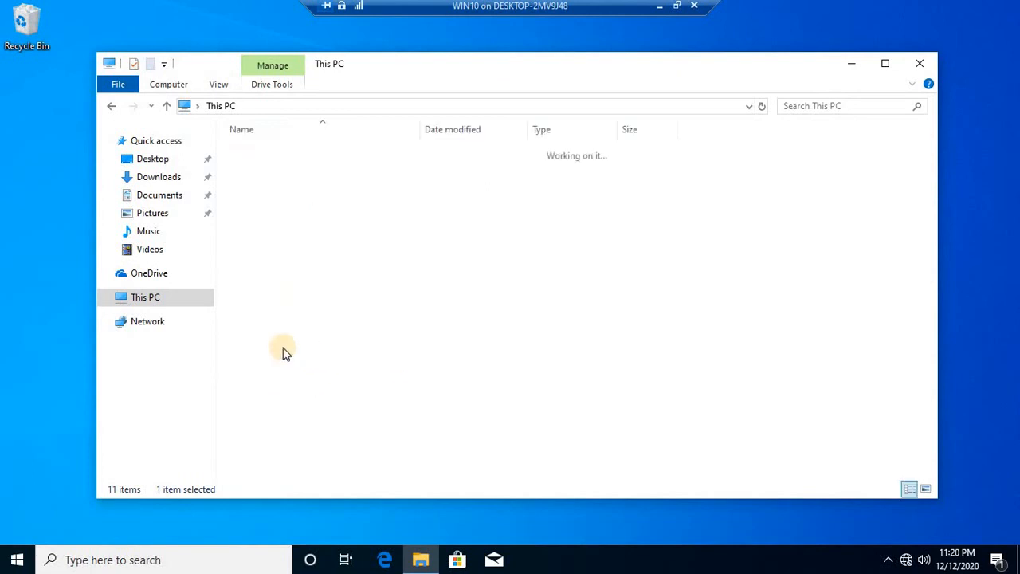
{"action": "right_click", "coordinate": [375, 236]}
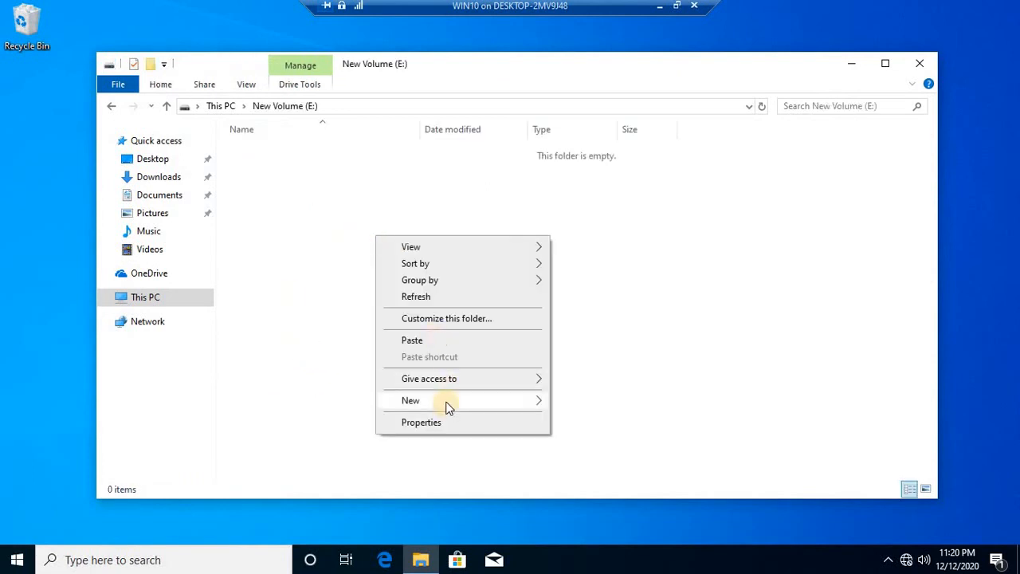
{"action": "mouse_move", "coordinate": [518, 401]}
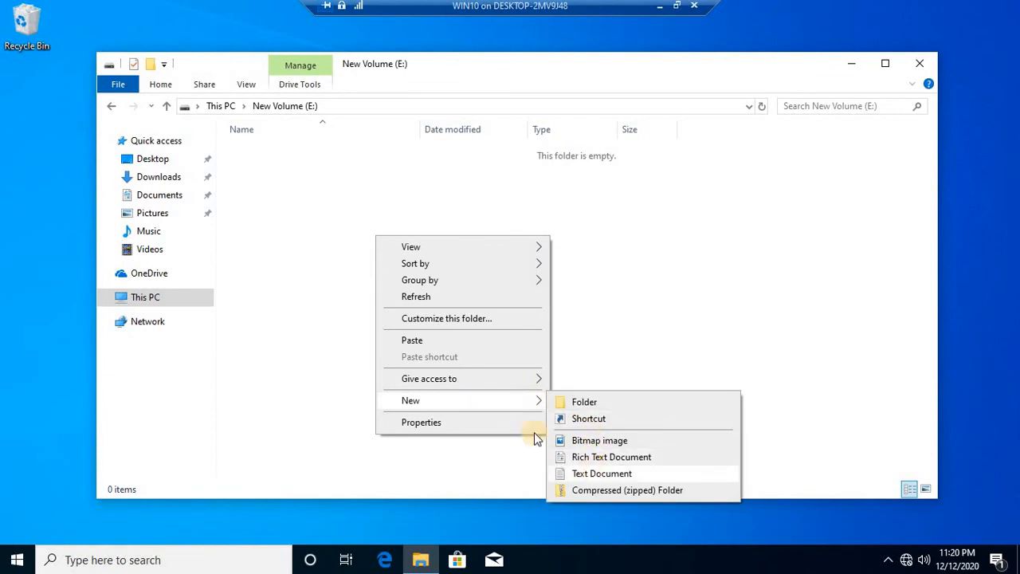
{"action": "left_click", "coordinate": [593, 473]}
{"action": "left_click", "coordinate": [471, 298]}
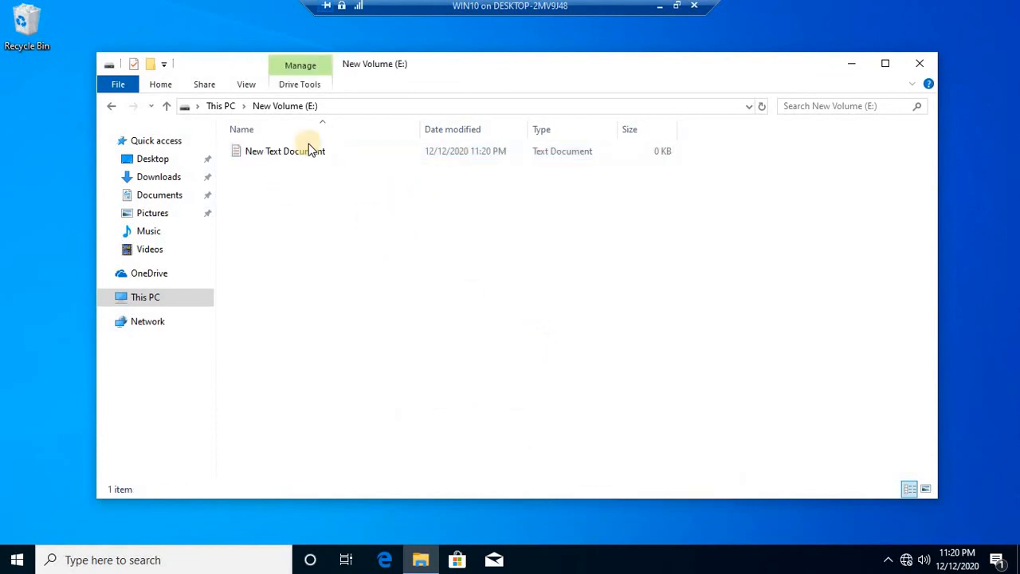
{"action": "left_click", "coordinate": [166, 106]}
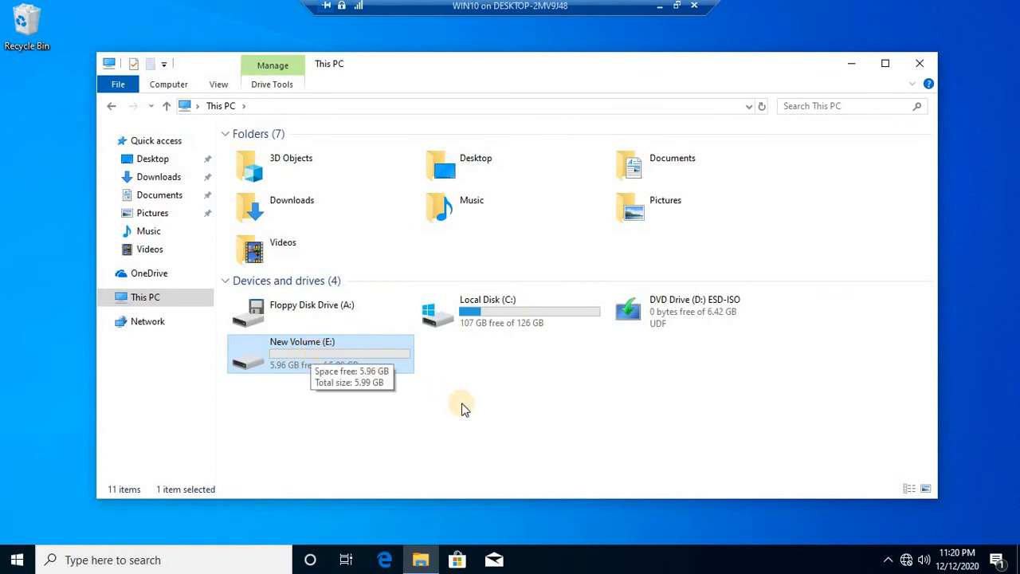
{"action": "left_click", "coordinate": [401, 405]}
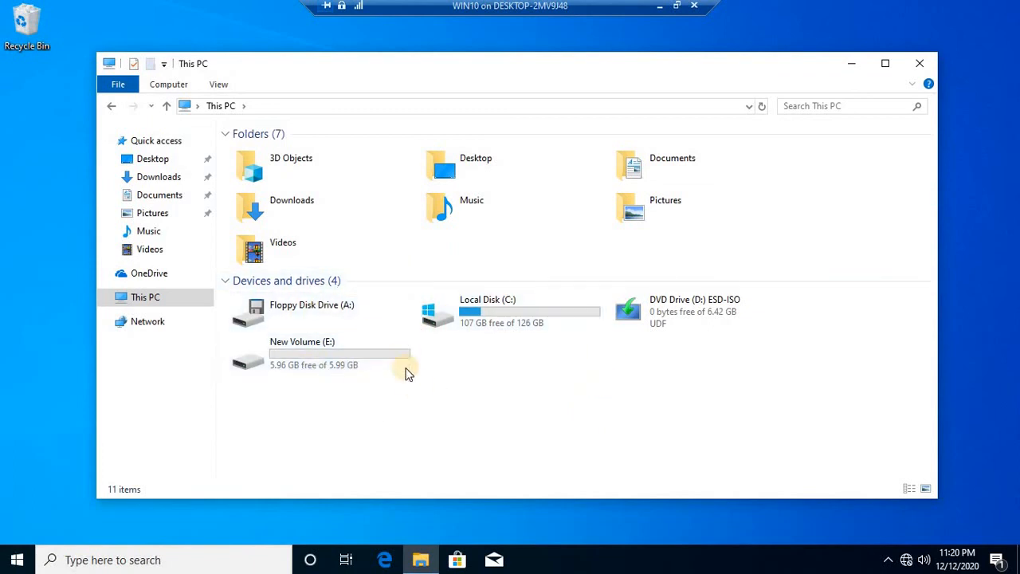
Switch to the server virtual machine, refresh Server Manager to check the iSCSI disk and target status, and minimize it.
{"action": "left_click", "coordinate": [852, 65]}
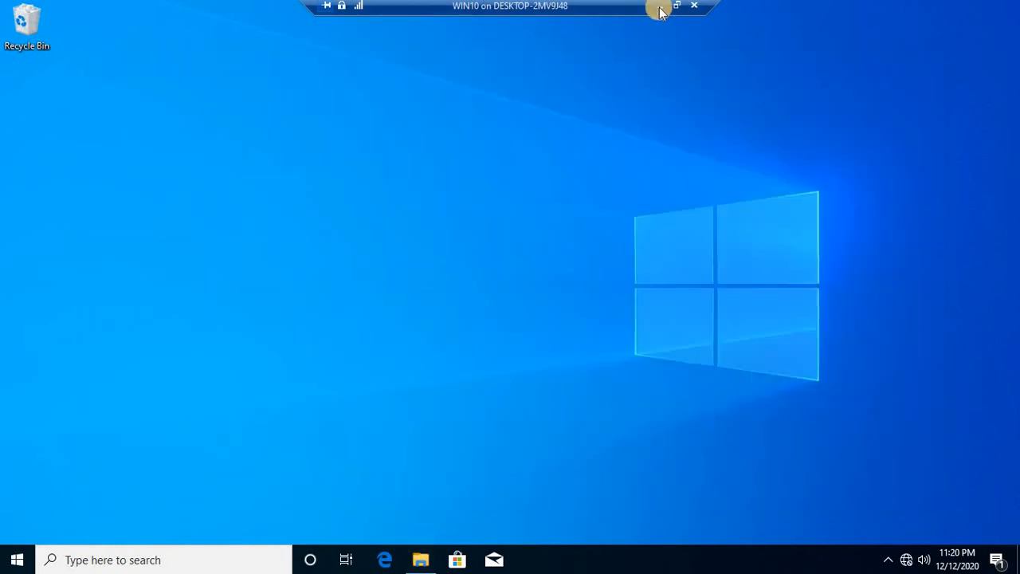
{"action": "left_click", "coordinate": [659, 6]}
{"action": "mouse_move", "coordinate": [756, 559]}
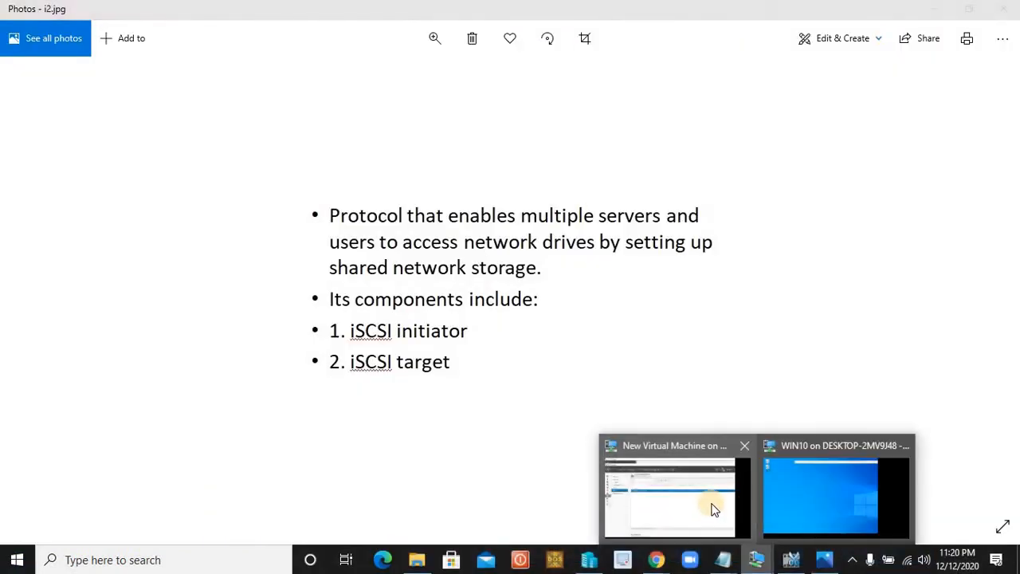
{"action": "left_click", "coordinate": [682, 500]}
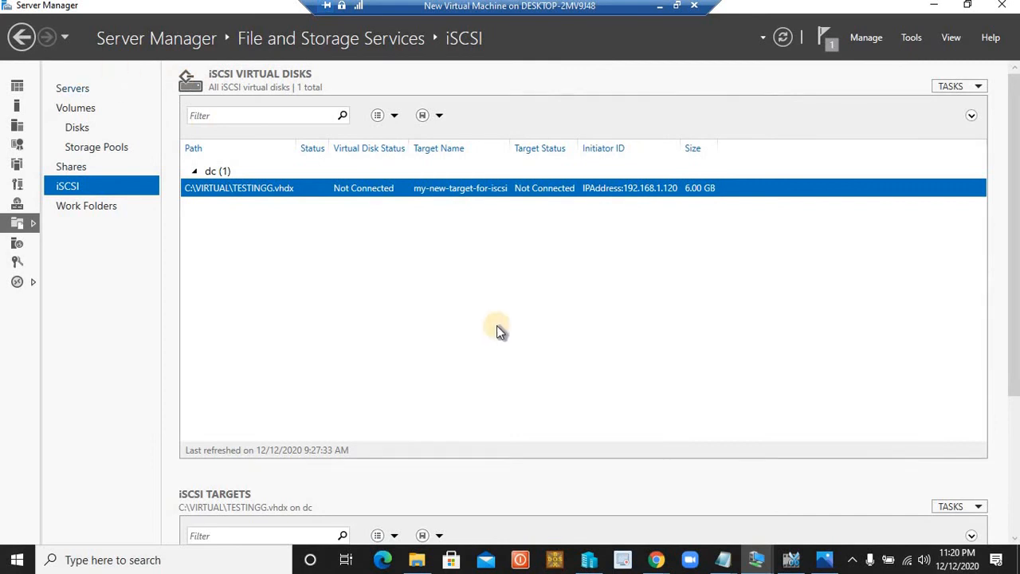
{"action": "left_click", "coordinate": [783, 37]}
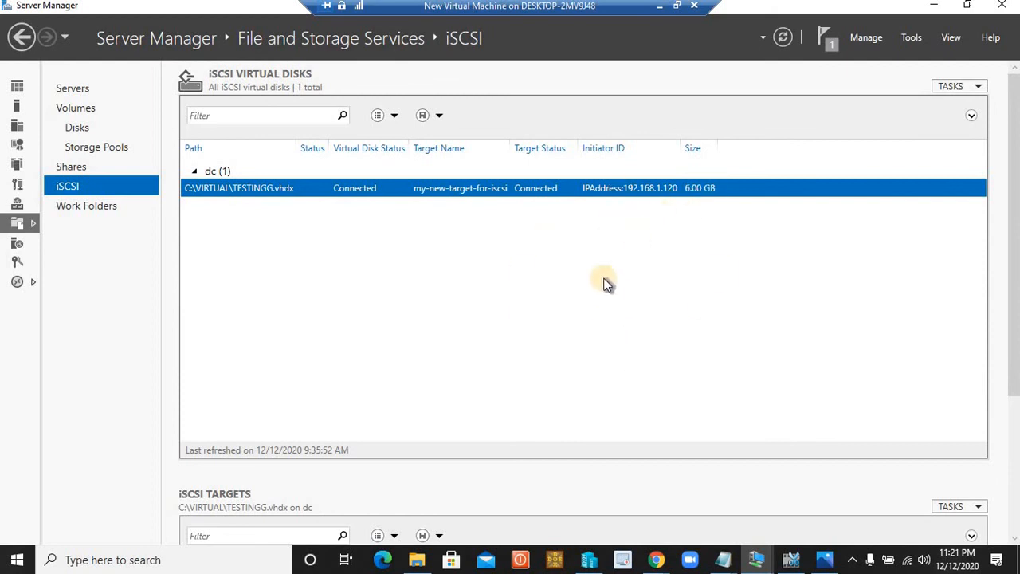
{"action": "left_click", "coordinate": [934, 5]}
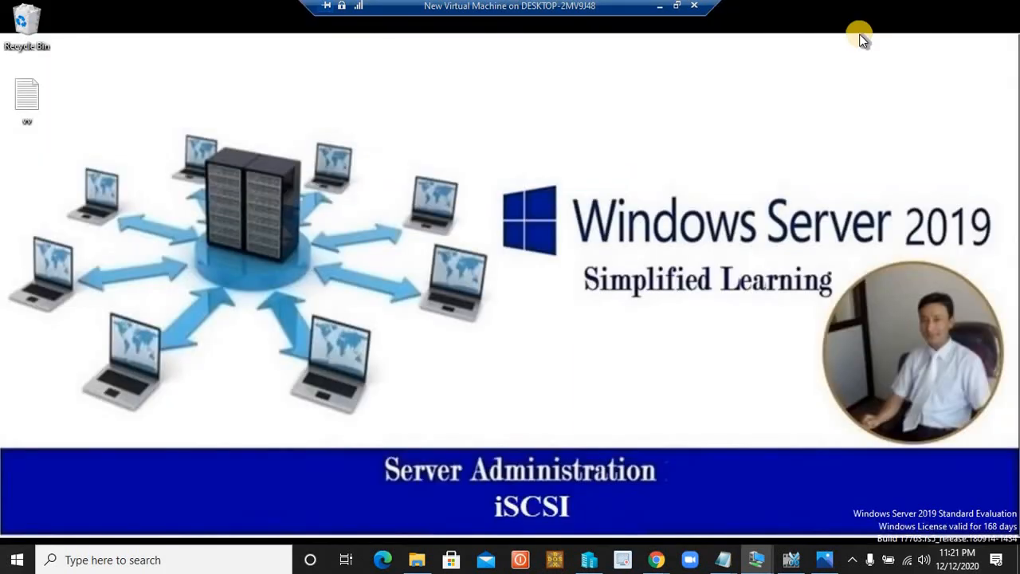